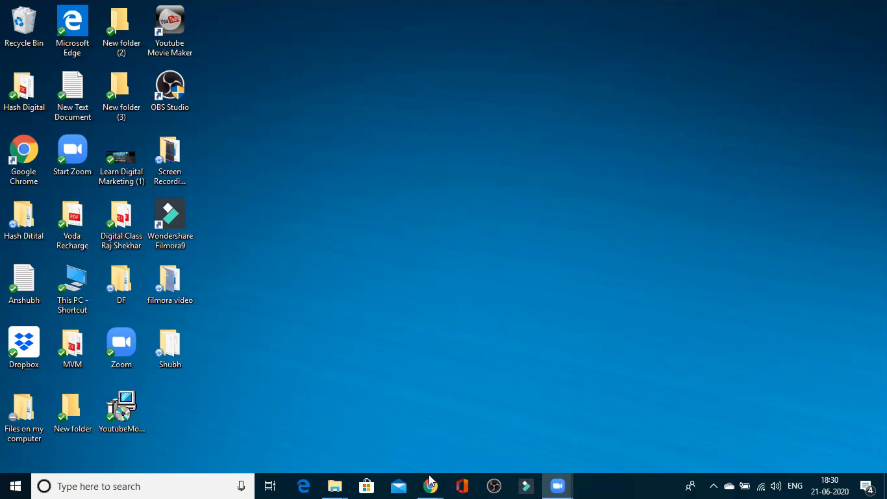
Step: Switch to the Chrome window with the WordPress admin and visit the live site from the installed plugins page
mouse_move(428, 485)
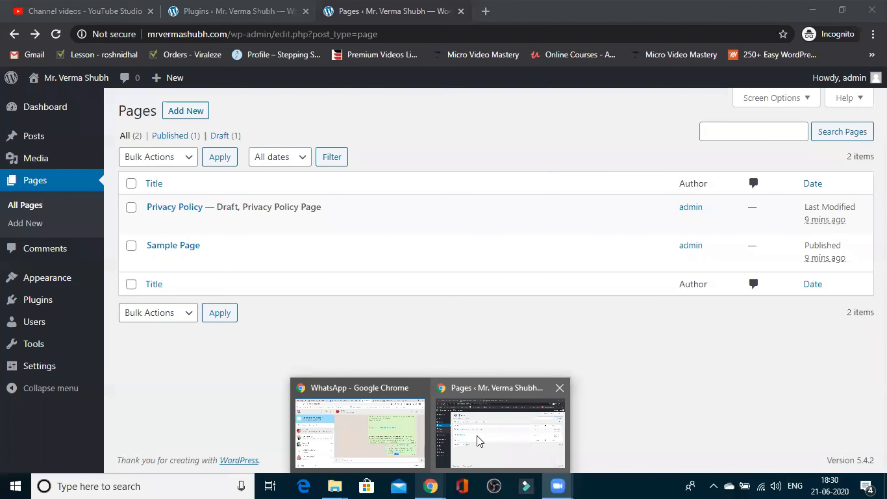
left_click(479, 441)
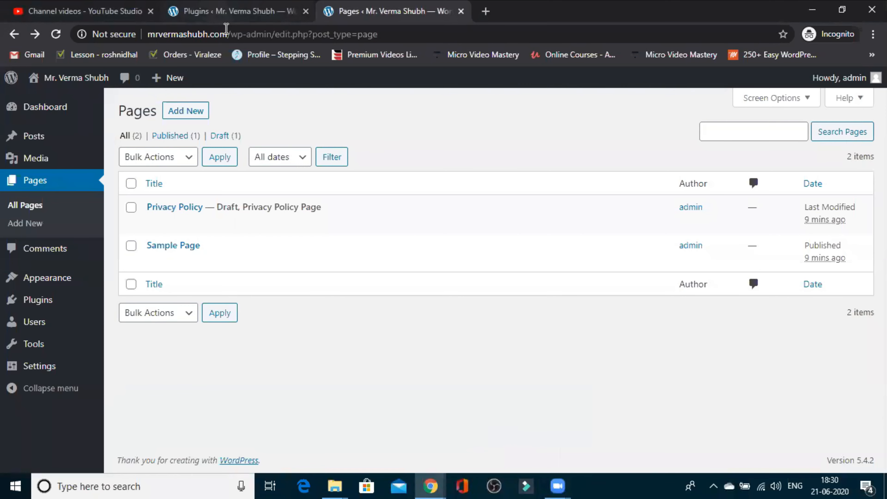
key("ctrl+shift+Tab")
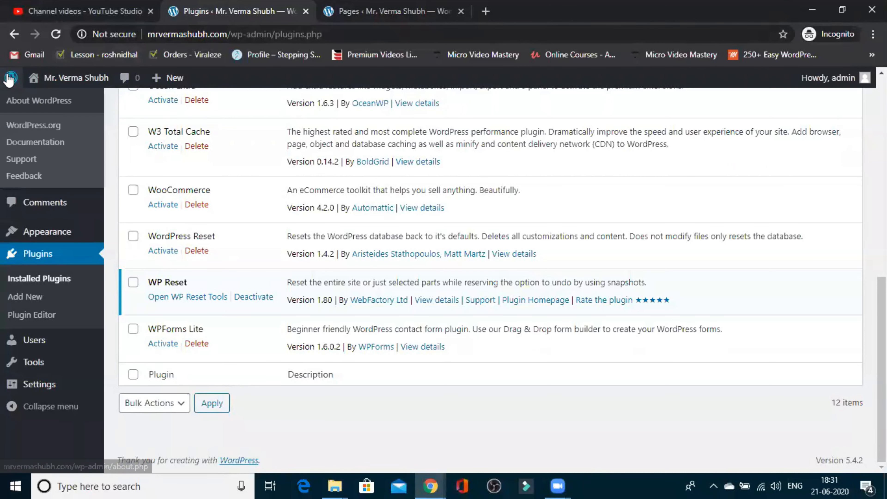
mouse_move(41, 81)
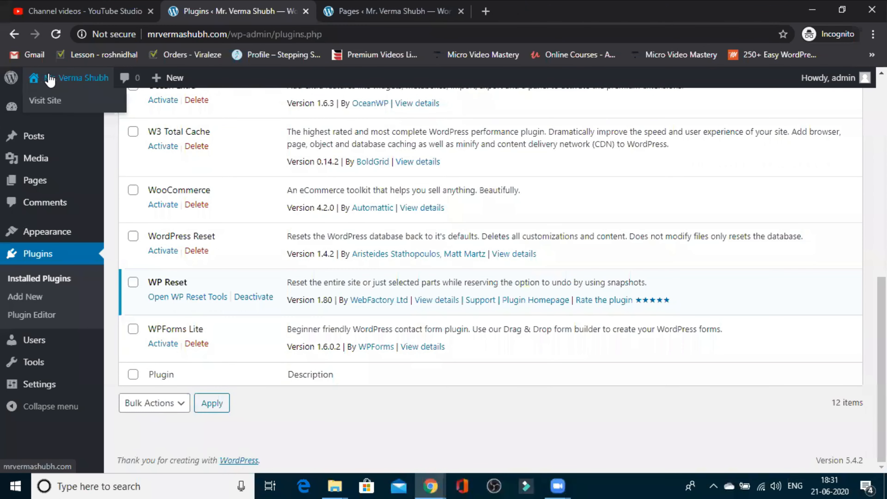
left_click(45, 101)
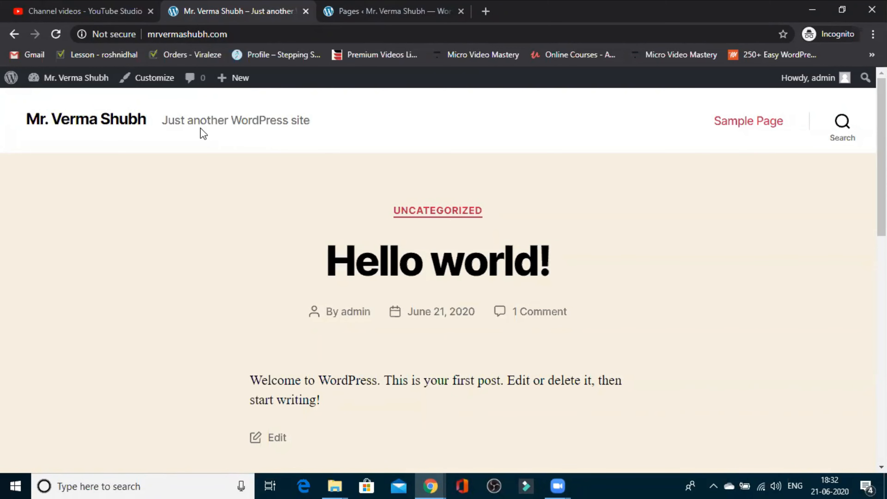
Step: Customize the site identity by setting the tagline to "Give Style to Your Hair" and publish the change
mouse_move(71, 82)
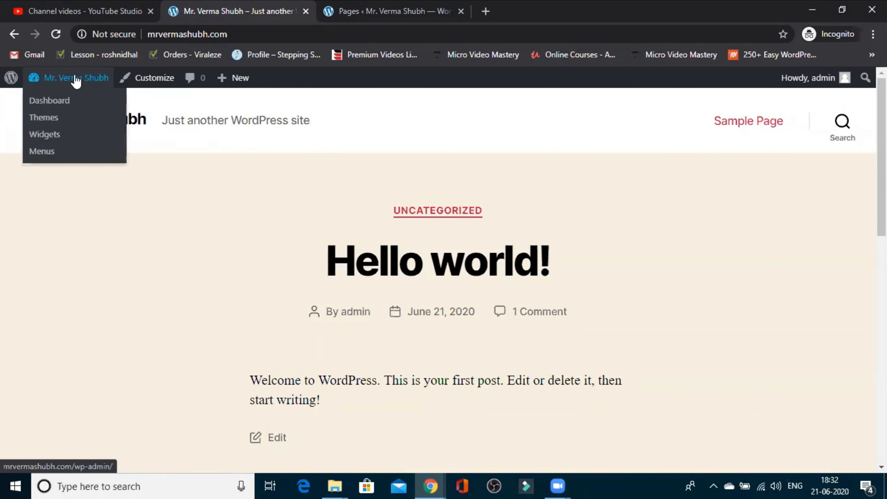
left_click(146, 83)
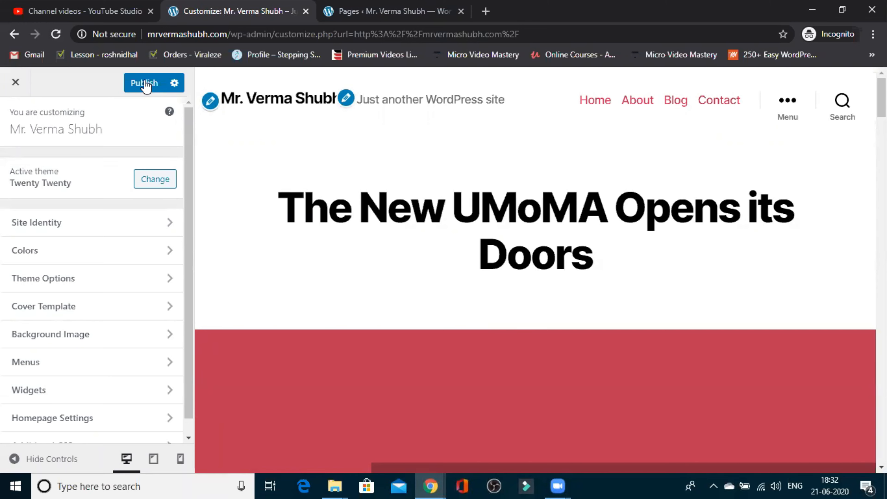
left_click(39, 226)
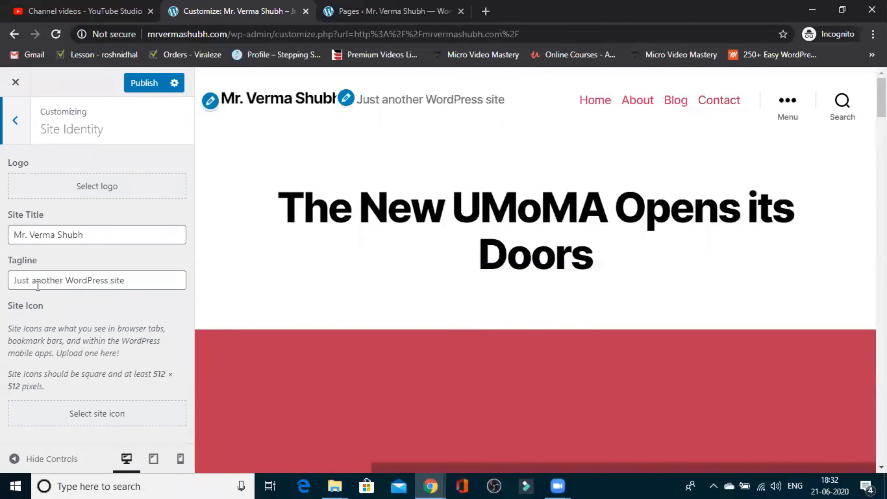
left_click(132, 282)
key("BackSpace")
key("BackSpace")
key("BackSpace")
key("BackSpace")
key("BackSpace")
key("BackSpace")
key("BackSpace")
key("BackSpace")
key("BackSpace")
key("BackSpace")
key("BackSpace")
key("BackSpace")
key("BackSpace")
key("BackSpace")
key("BackSpace")
key("BackSpace")
key("BackSpace")
key("BackSpace")
key("BackSpace")
key("BackSpace")
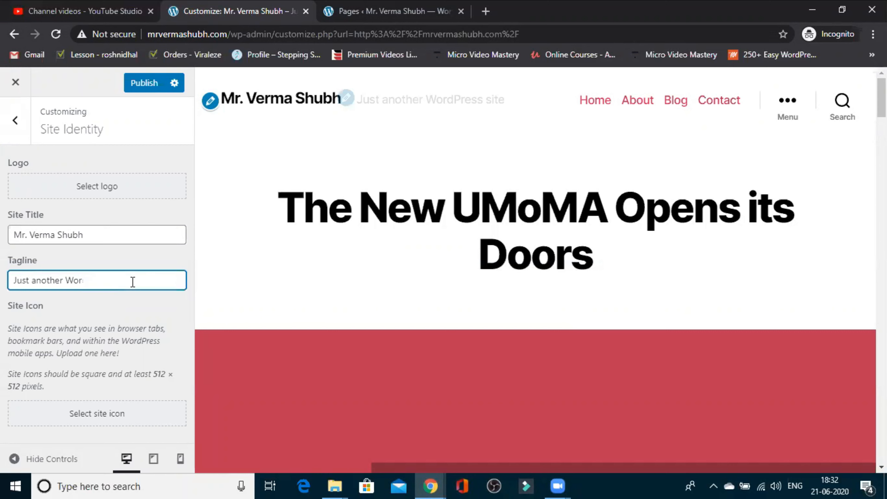
key("BackSpace")
key("BackSpace")
key("BackSpace")
key("BackSpace")
type("Giv")
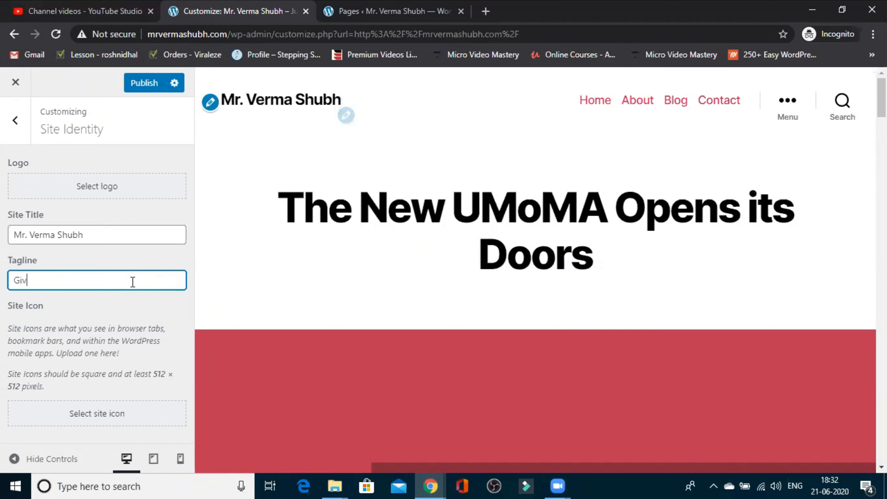
type("e Style to Your Hair")
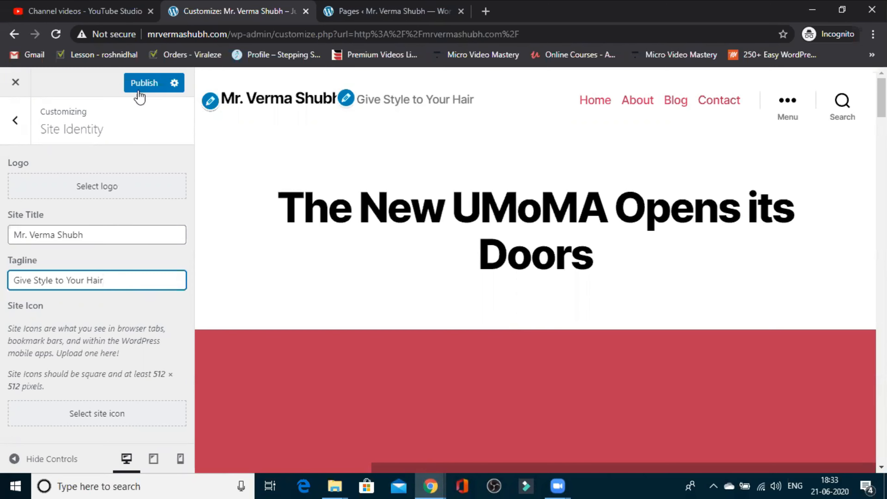
left_click(137, 84)
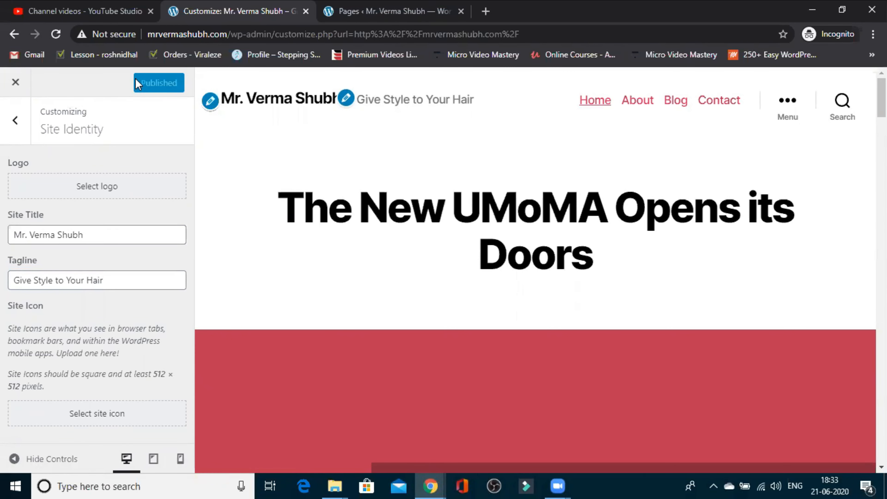
Step: Visit the live site from the Pages admin tab to check the published tagline and reload its Home page
key("ctrl+Tab")
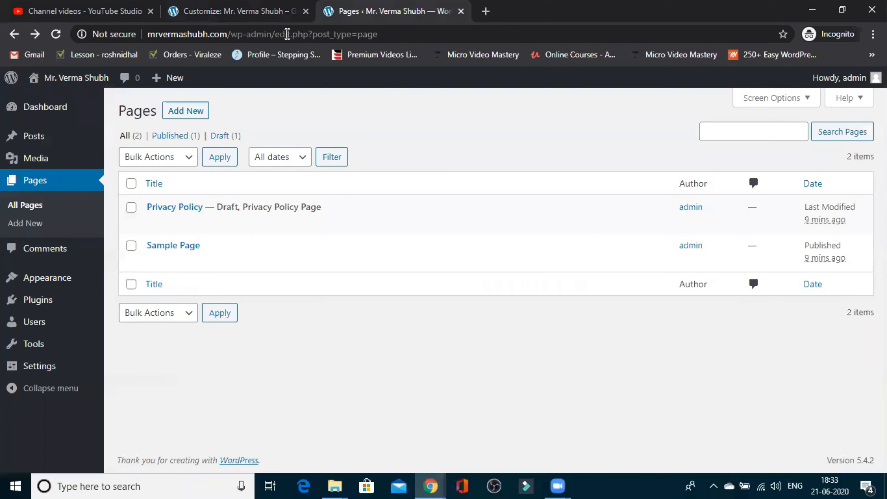
mouse_move(39, 83)
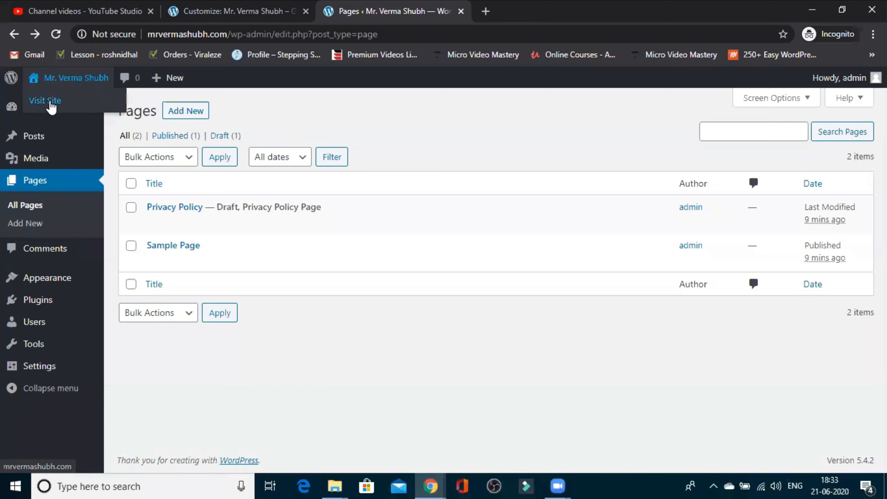
left_click(46, 101)
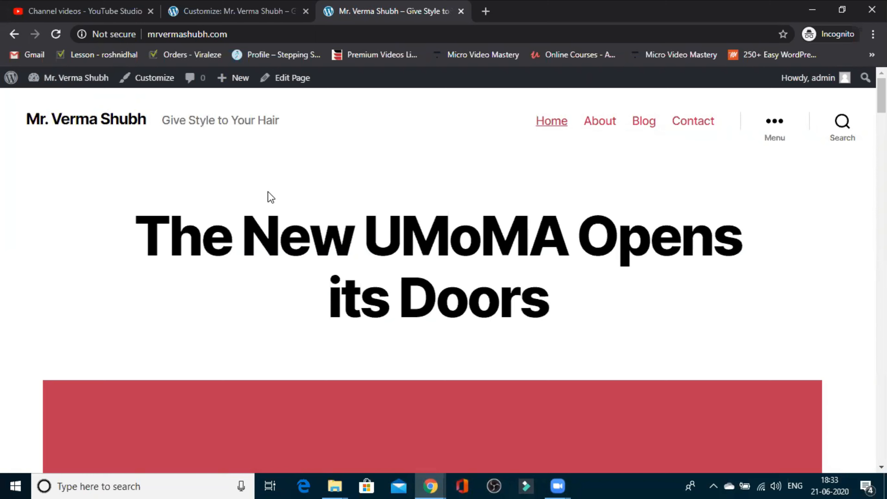
left_click(547, 124)
Step: Activate the installed OceanWP theme in the WordPress admin and visit the live site to view it
mouse_move(10, 81)
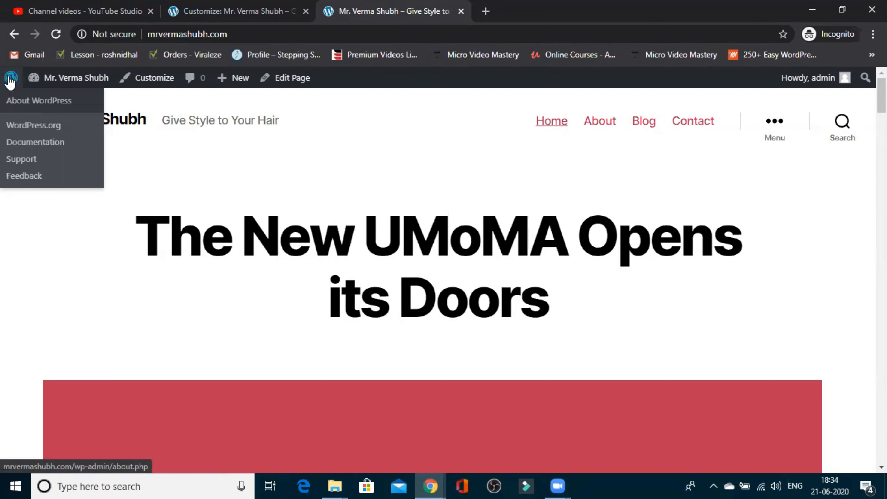
left_click(11, 80)
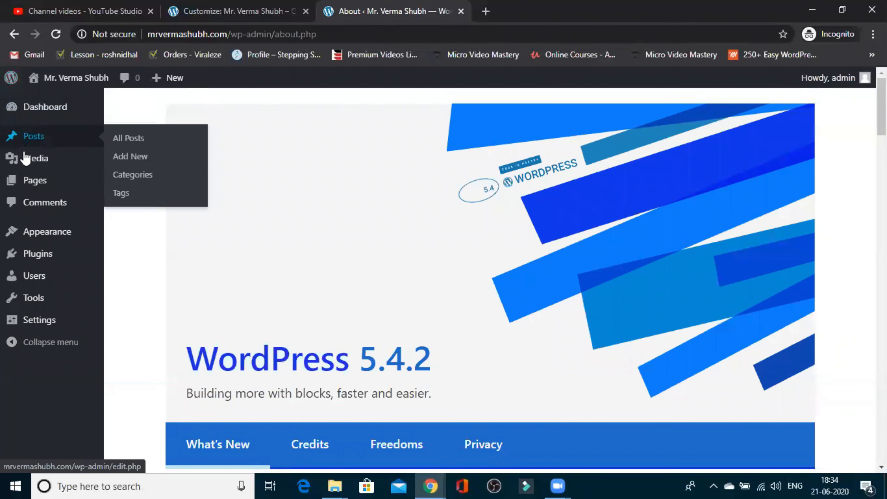
mouse_move(26, 171)
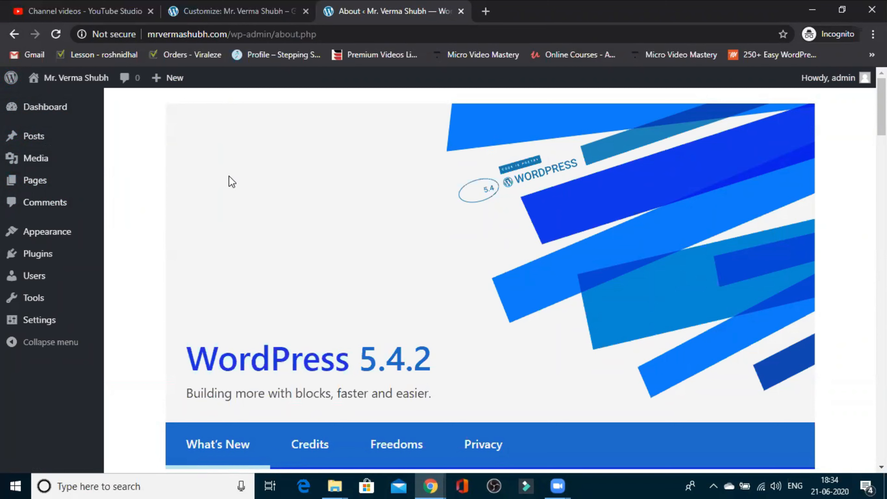
mouse_move(50, 241)
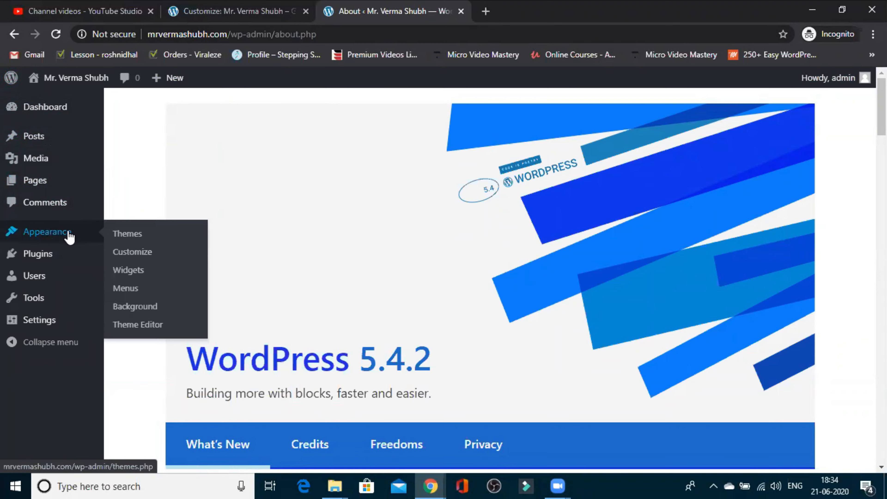
left_click(127, 240)
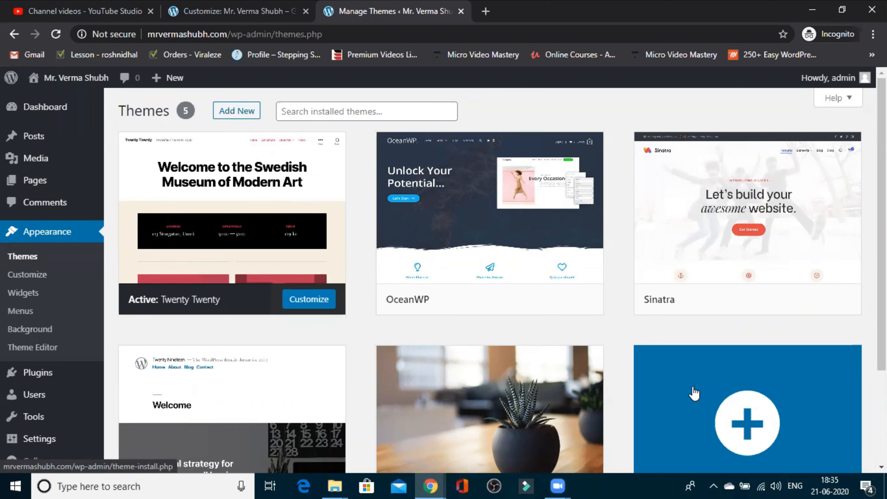
mouse_move(548, 301)
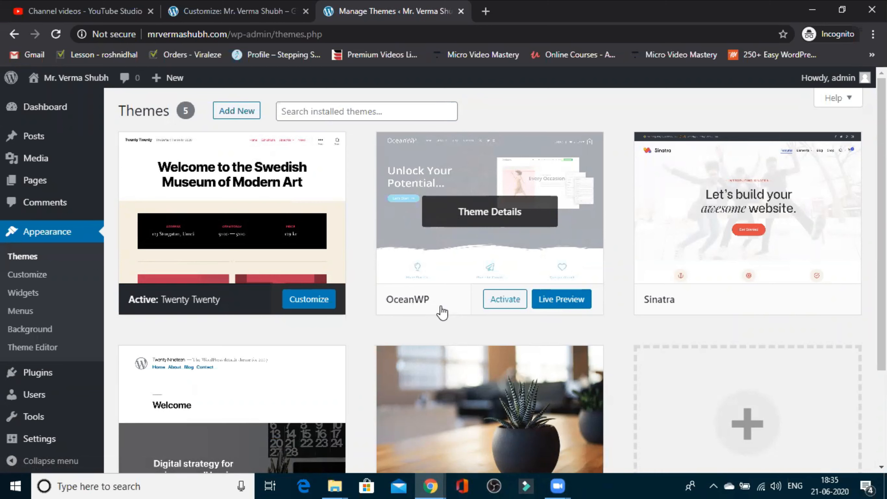
left_click(502, 305)
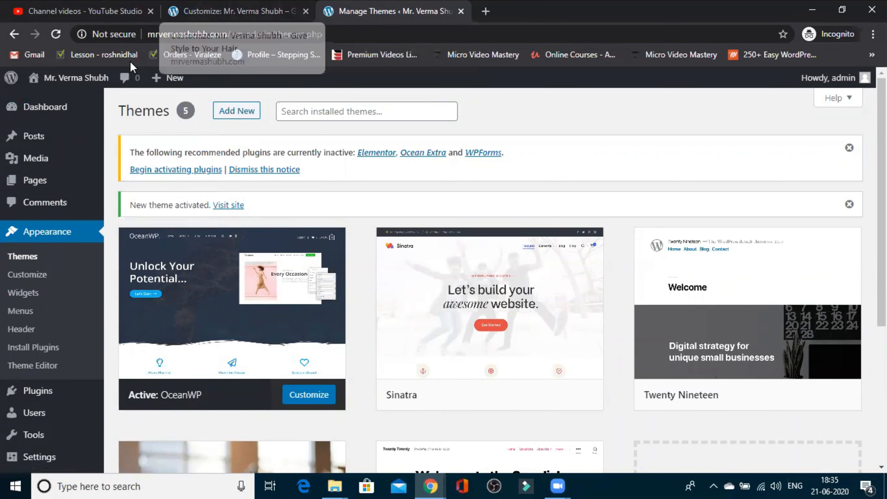
mouse_move(47, 84)
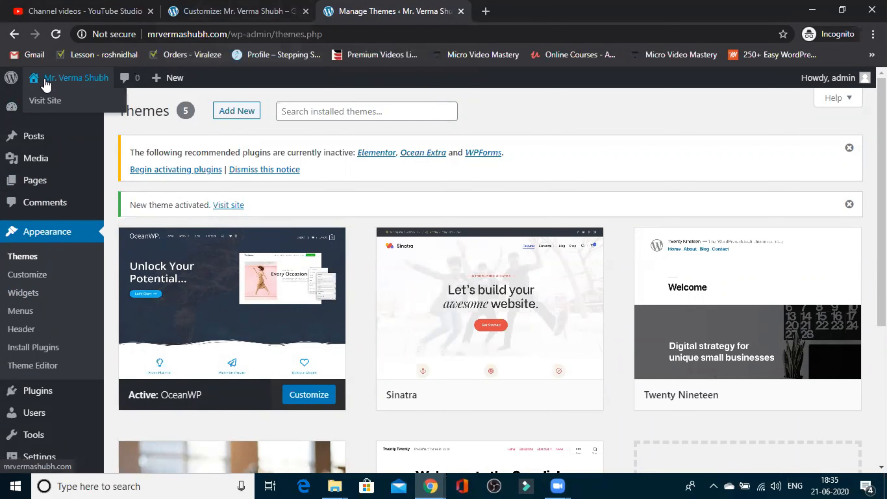
left_click(45, 101)
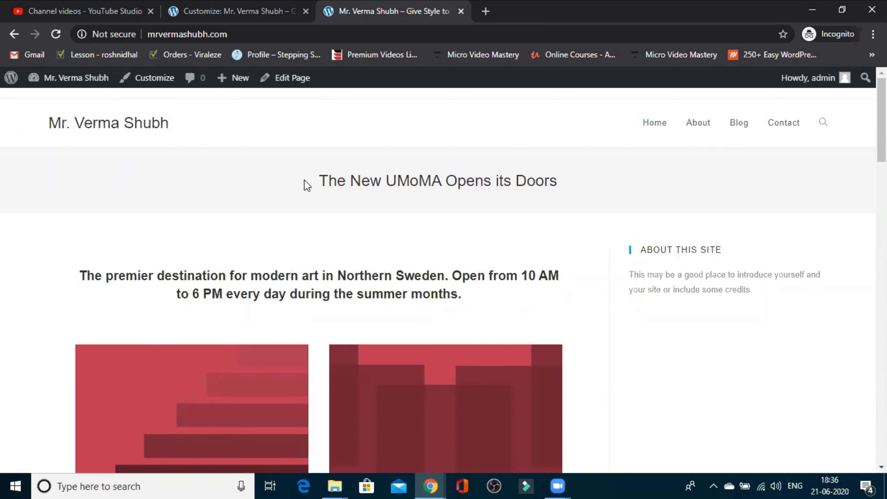
Step: Publish a new page titled "Home Page" and view it on the site
left_click(11, 83)
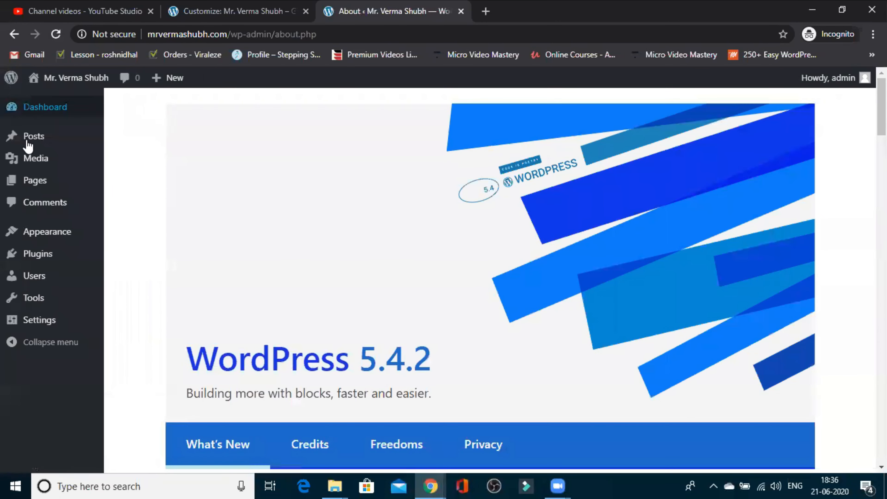
mouse_move(40, 182)
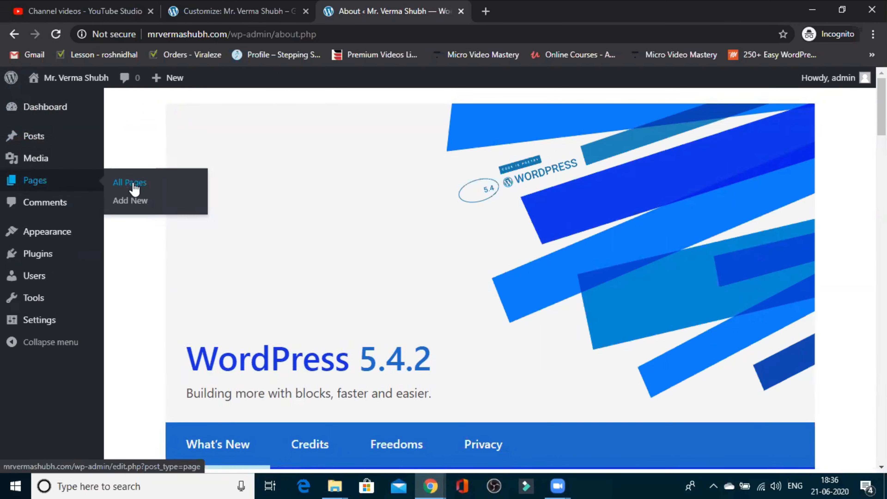
left_click(133, 202)
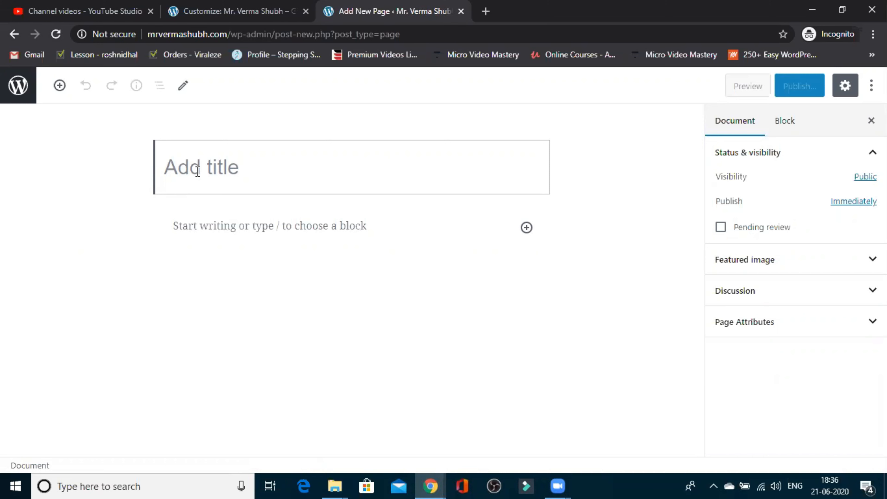
type("Home")
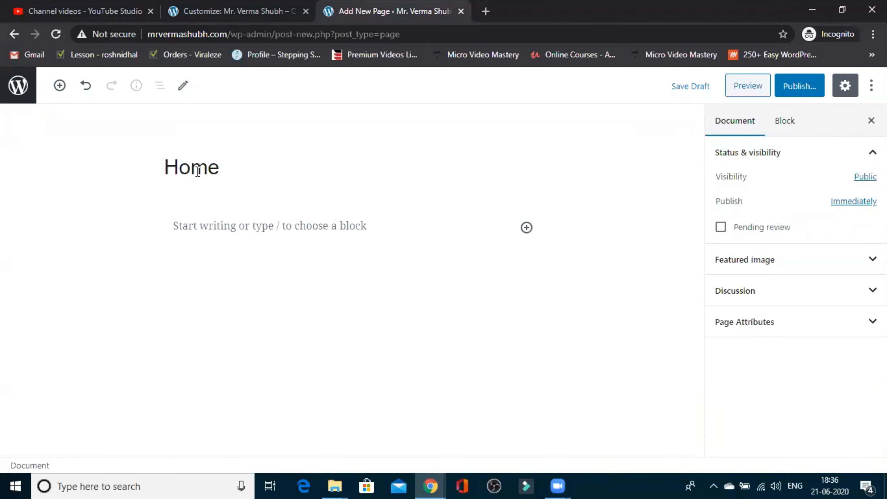
type(" Page")
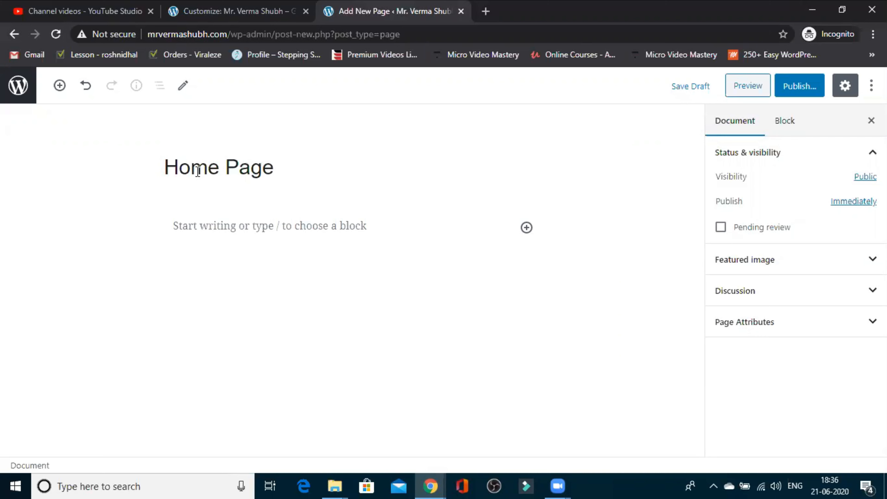
left_click(793, 91)
left_click(796, 87)
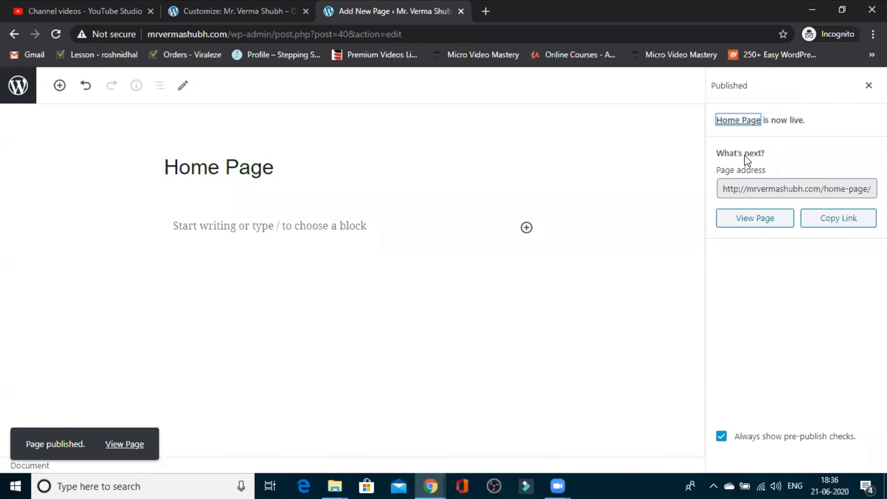
left_click(746, 224)
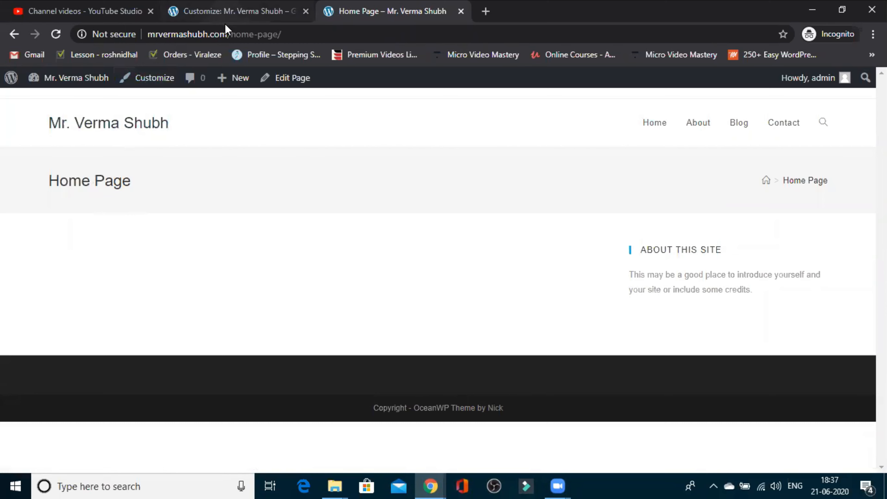
Step: Exit the customizer, reload the site's root address and compare the current homepage with the new Home Page
left_click(225, 12)
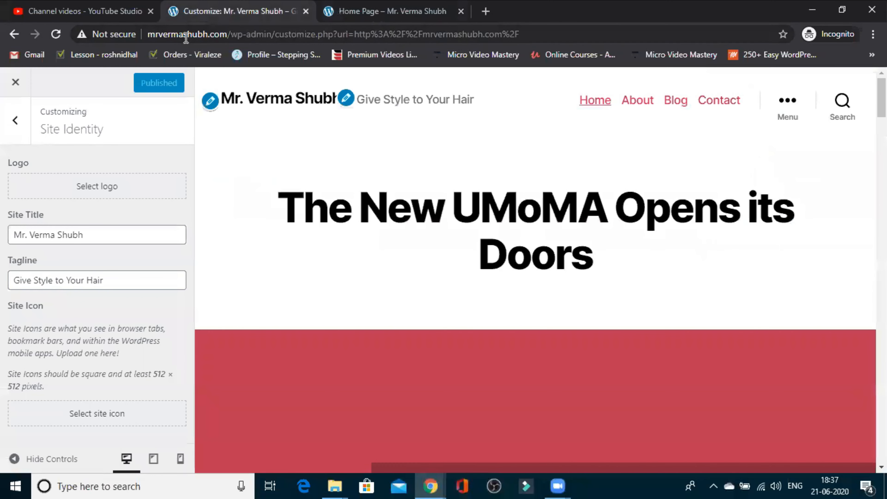
left_click(15, 84)
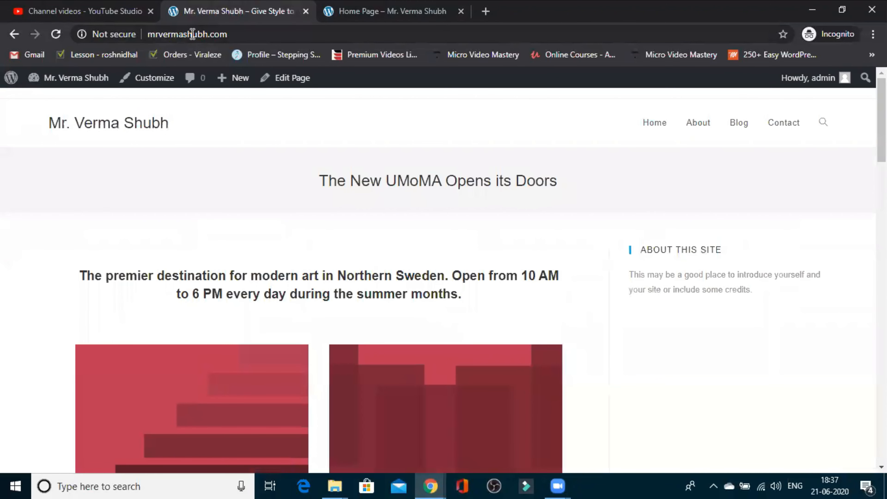
left_click(241, 35)
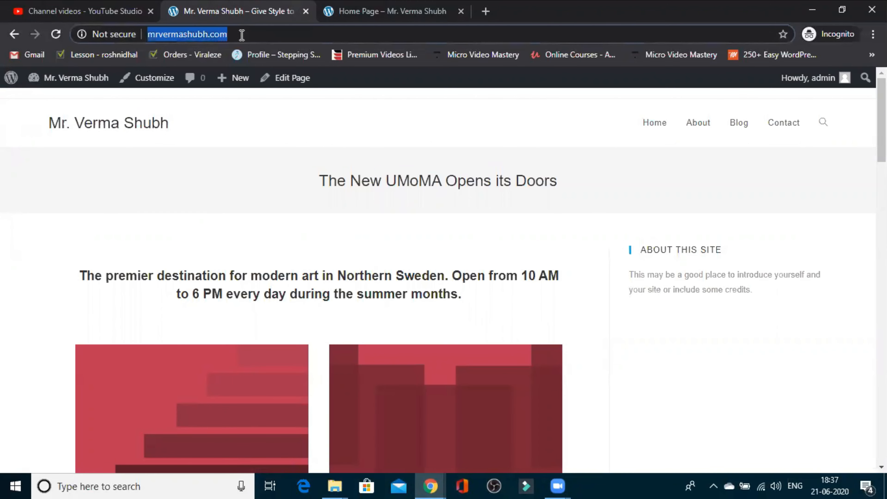
left_click(241, 35)
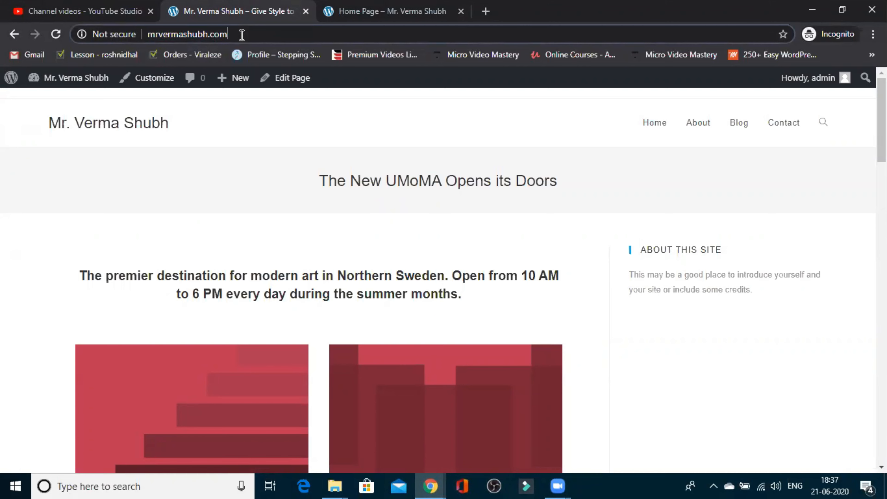
key("Return")
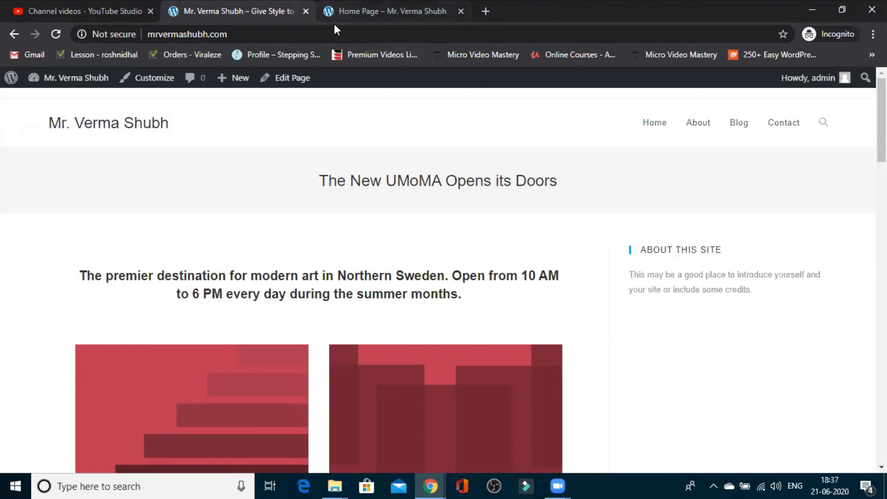
left_click(335, 17)
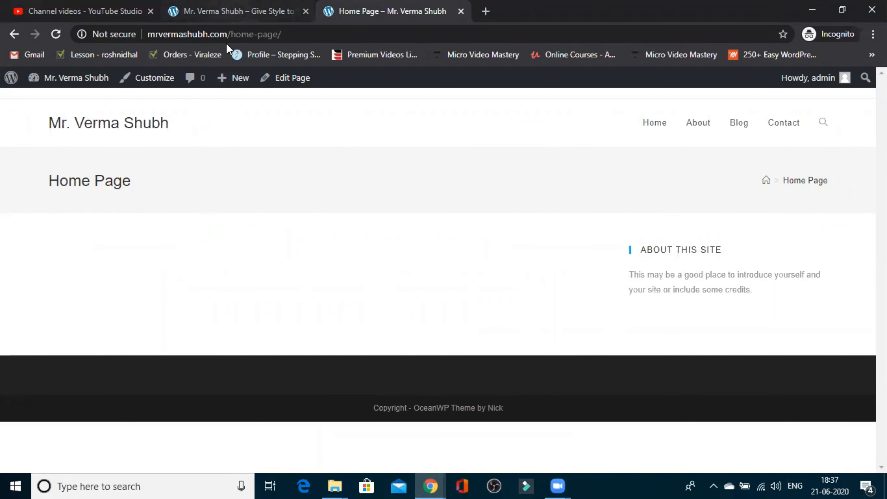
key("ctrl+shift+Tab")
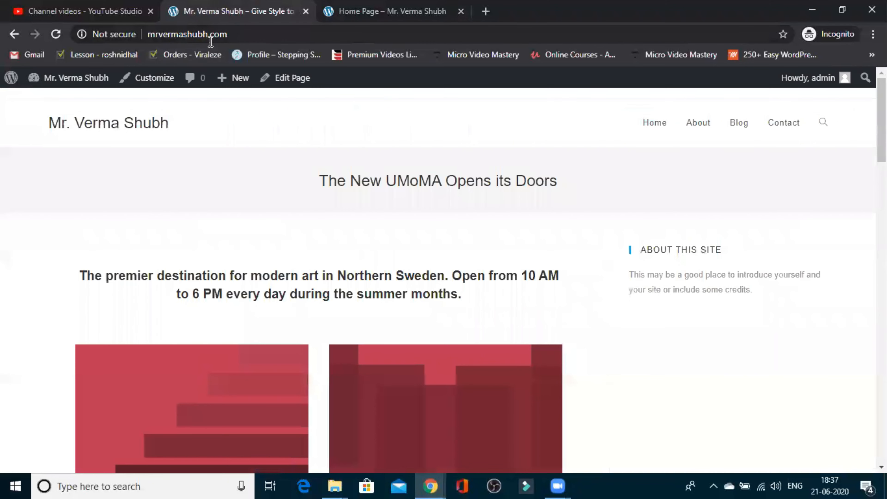
left_click(252, 35)
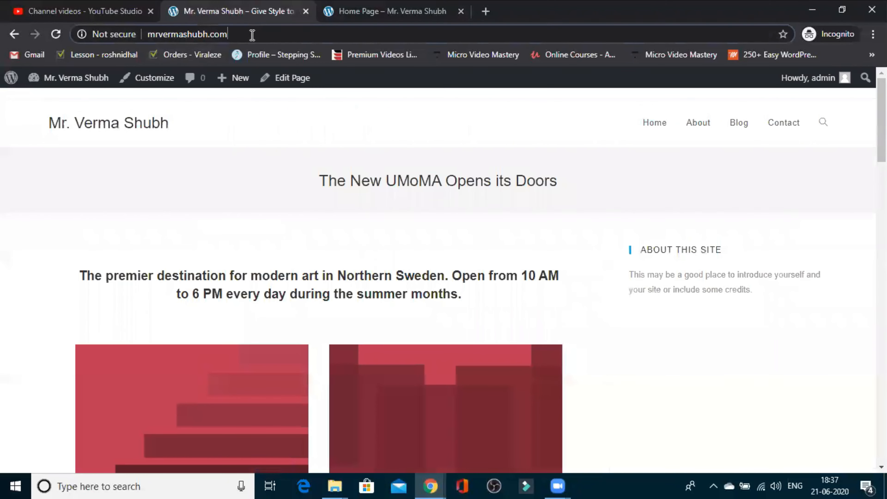
key("Return")
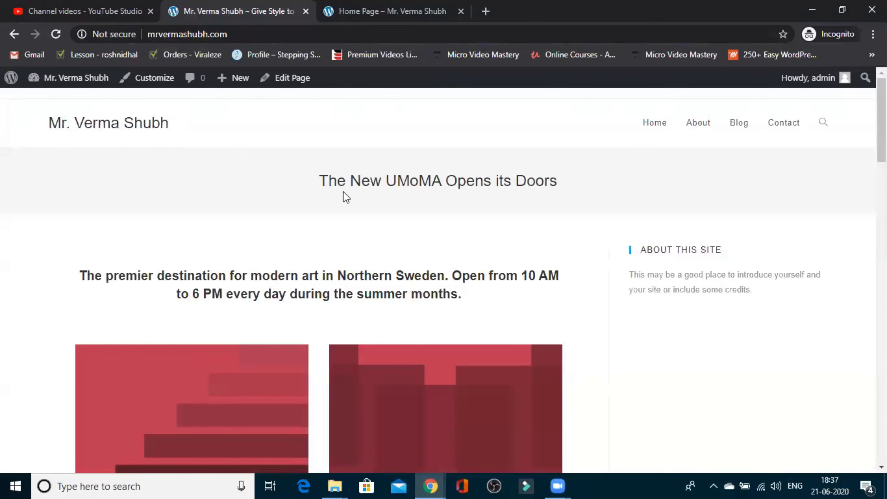
left_click(329, 19)
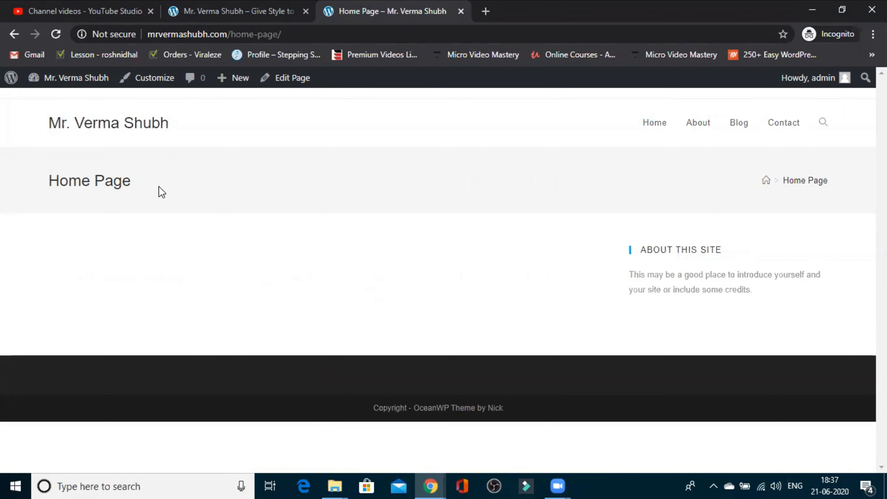
Step: Set the static homepage to "Home Page" in the site's Homepage Settings and publish the change
left_click(141, 80)
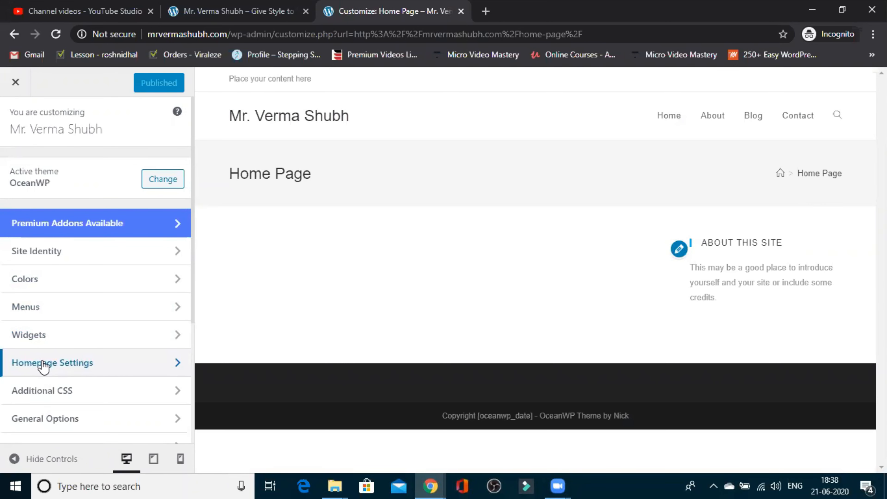
left_click(70, 364)
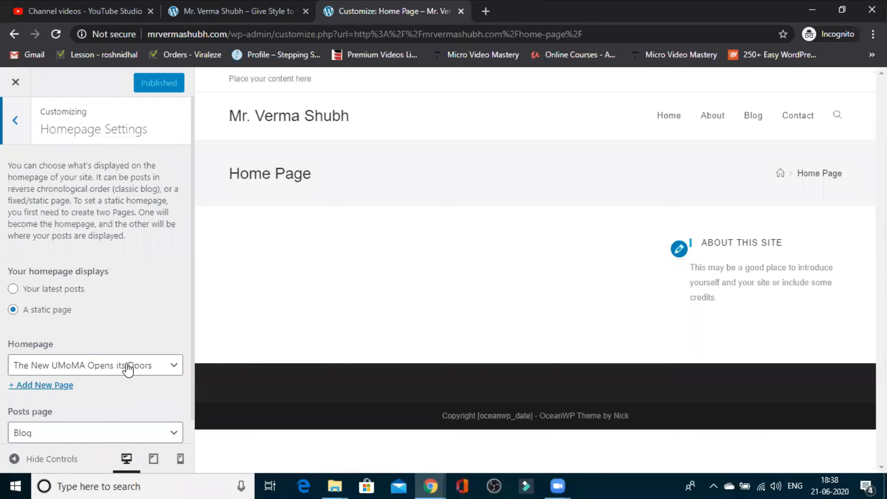
left_click(175, 371)
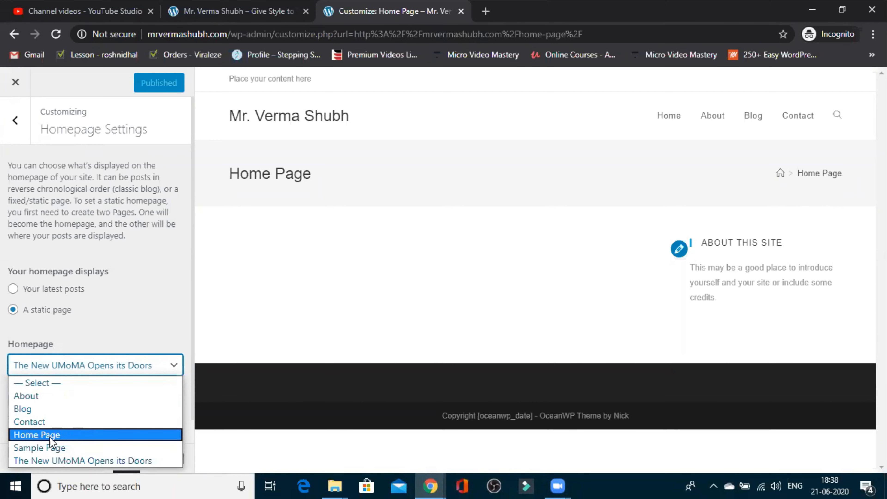
left_click(78, 434)
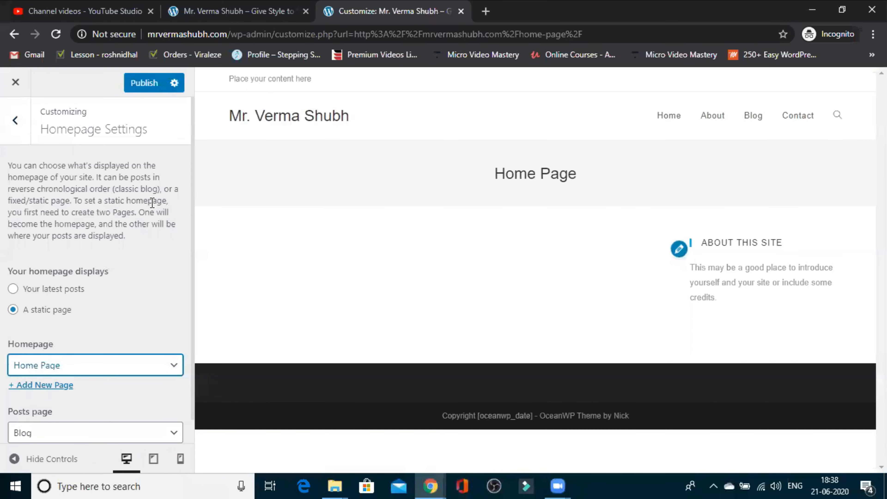
left_click(147, 85)
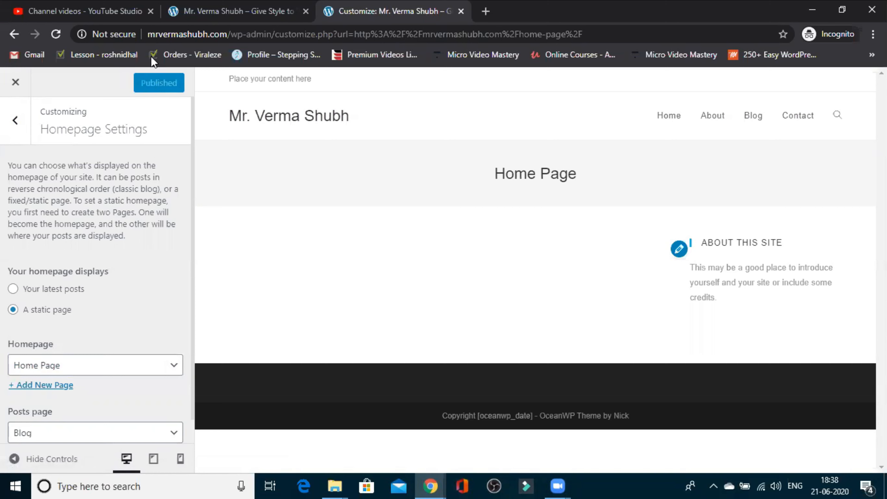
Step: Reload the site's root address to check the new homepage and view the About page
left_click(171, 25)
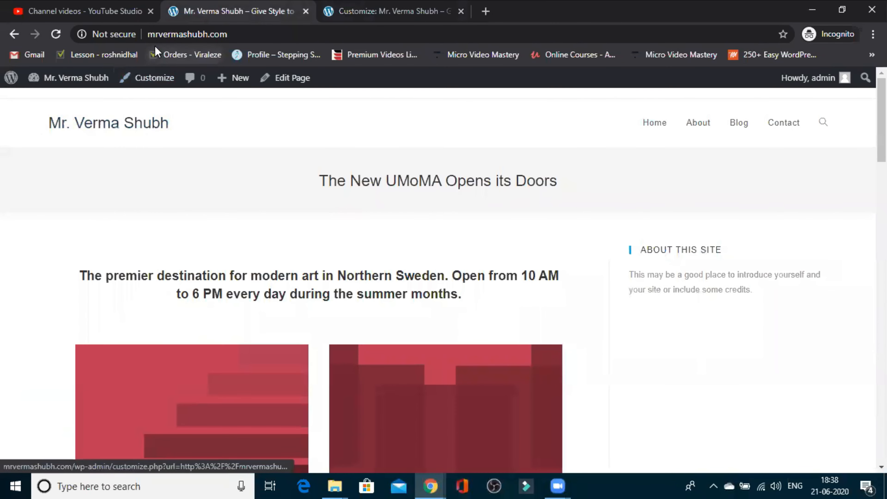
left_click(242, 34)
left_click(243, 34)
key("Return")
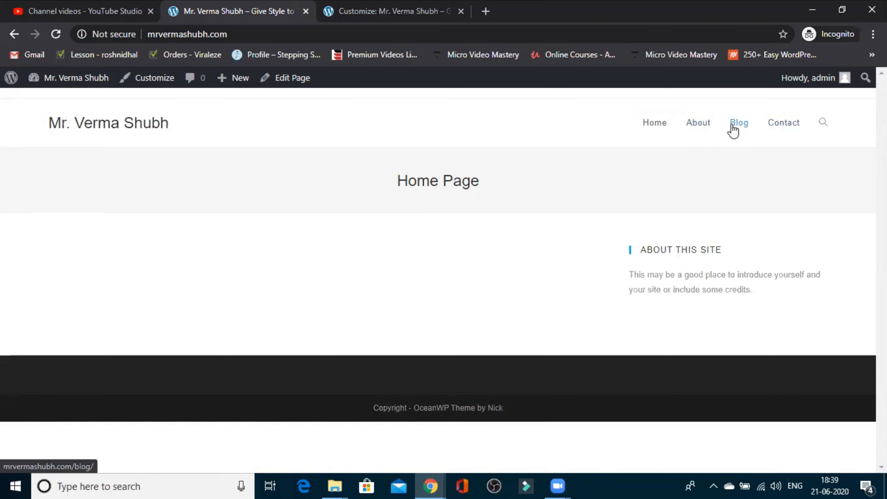
left_click(700, 127)
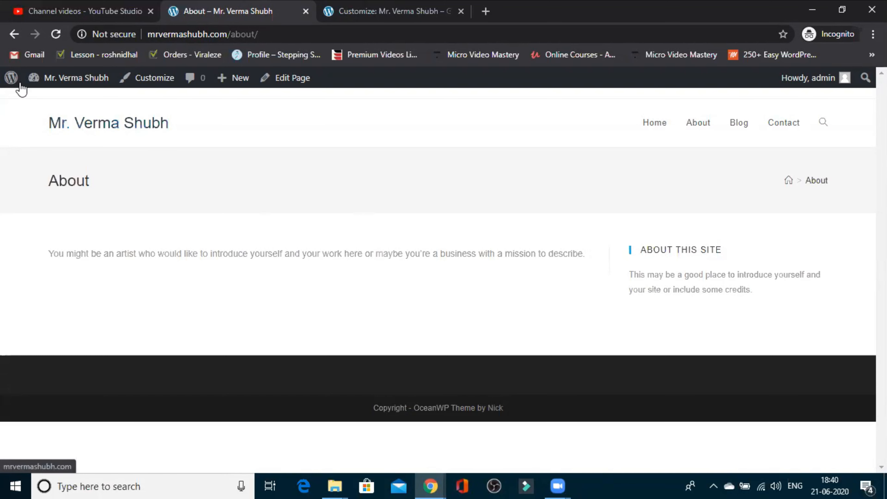
Step: Return to the WordPress admin and open the installed themes page
mouse_move(11, 81)
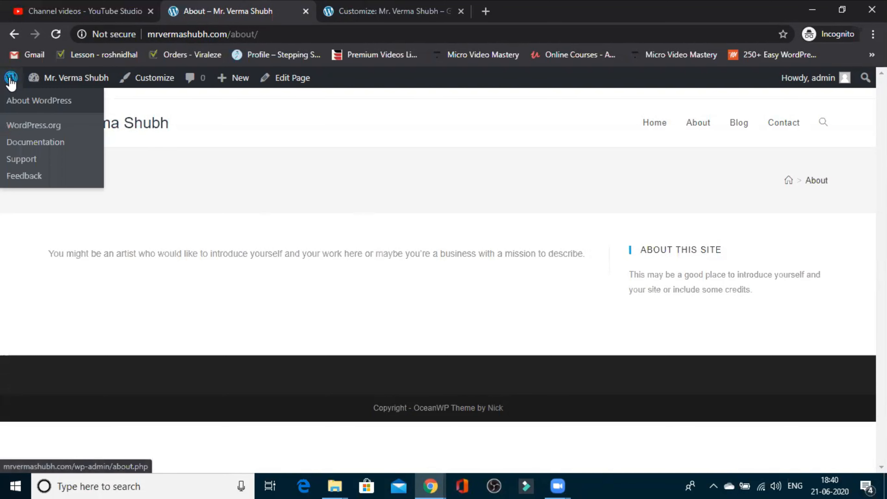
left_click(11, 81)
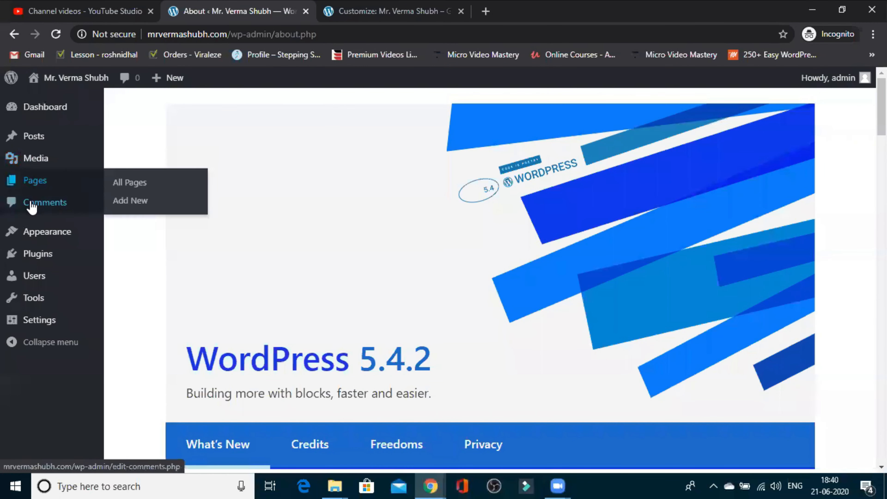
mouse_move(33, 258)
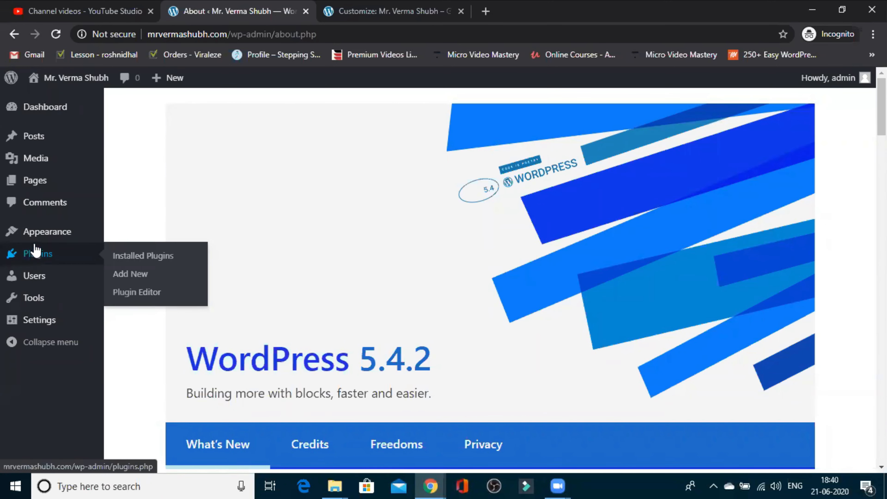
mouse_move(34, 233)
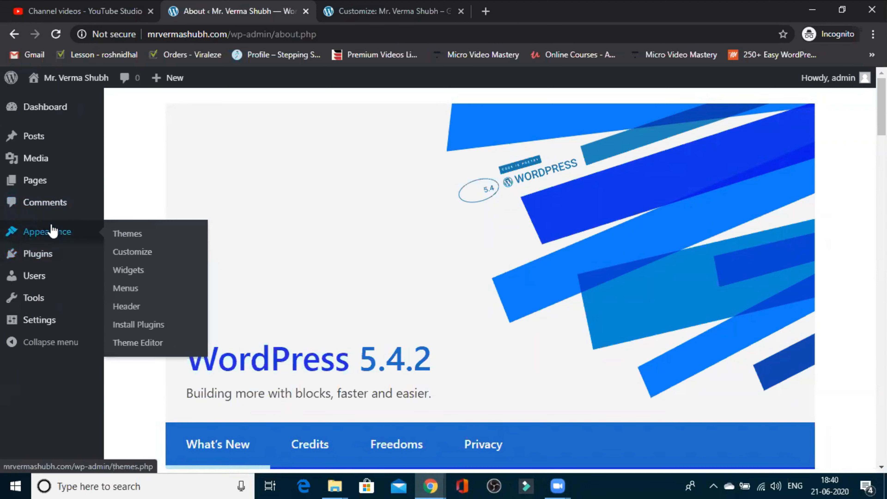
left_click(130, 235)
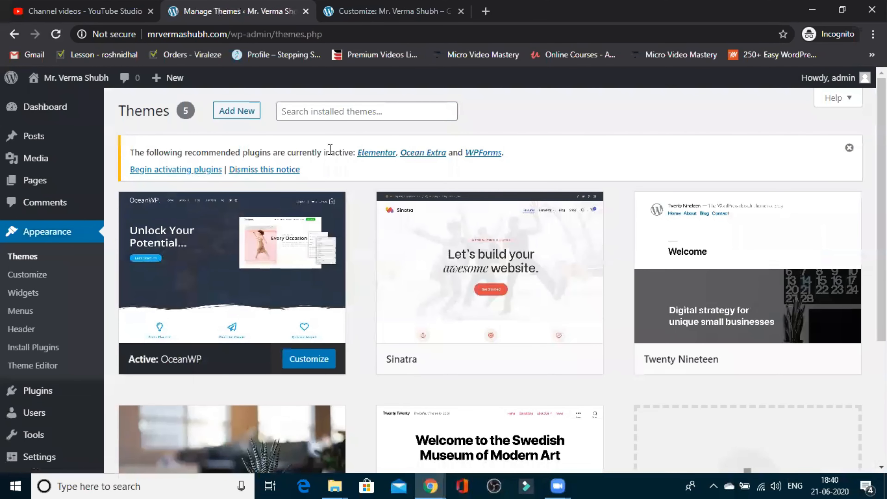
Step: Bulk-activate the plugins recommended by the theme: Elementor, Ocean Extra and WPForms
mouse_move(191, 238)
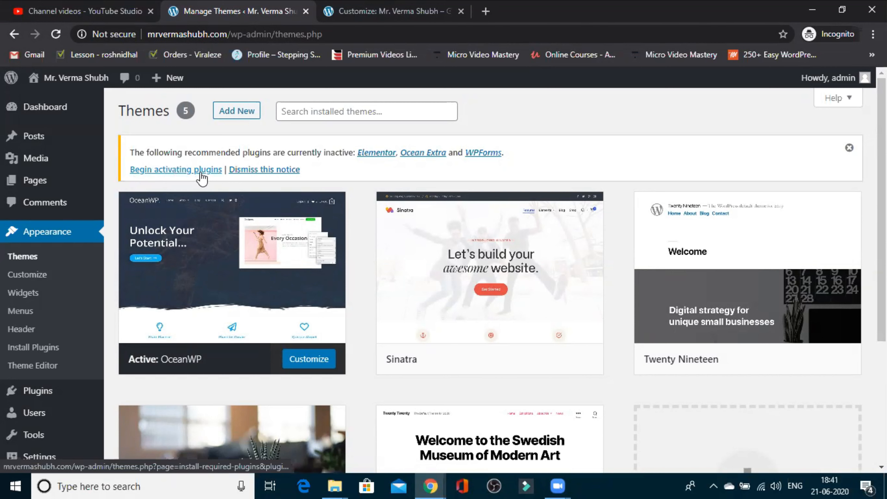
left_click(166, 174)
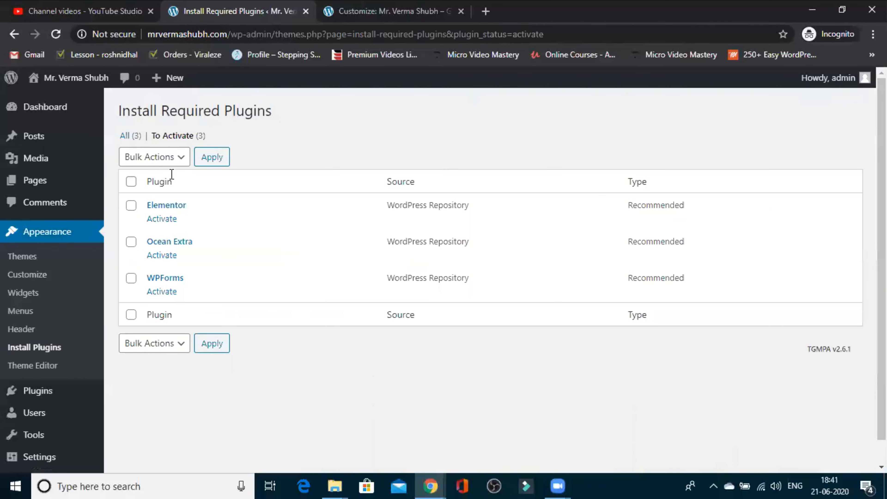
left_click(181, 160)
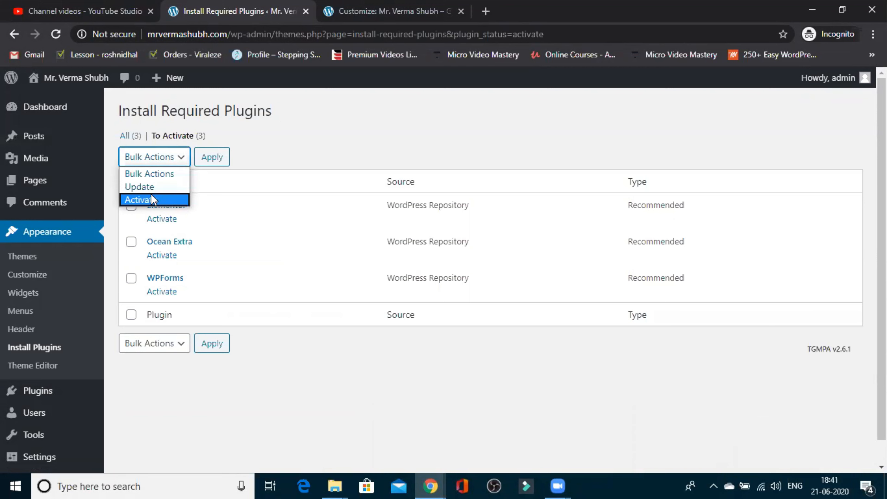
left_click(295, 139)
left_click(131, 182)
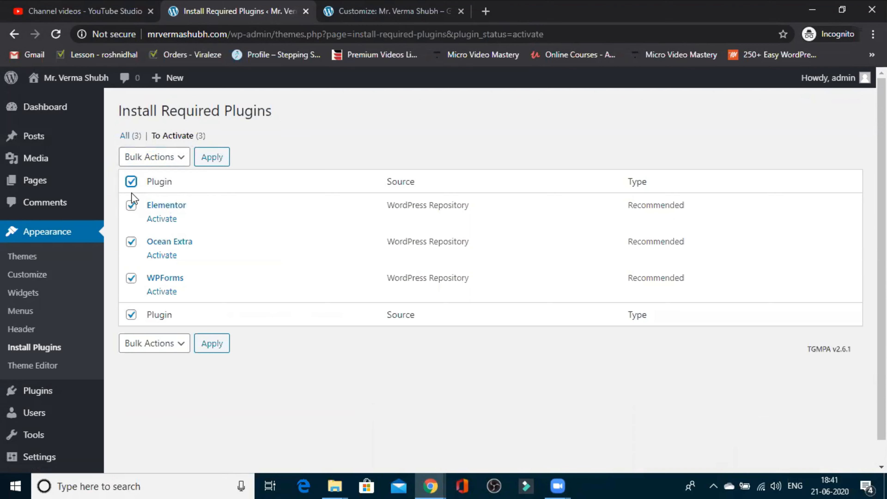
left_click(182, 158)
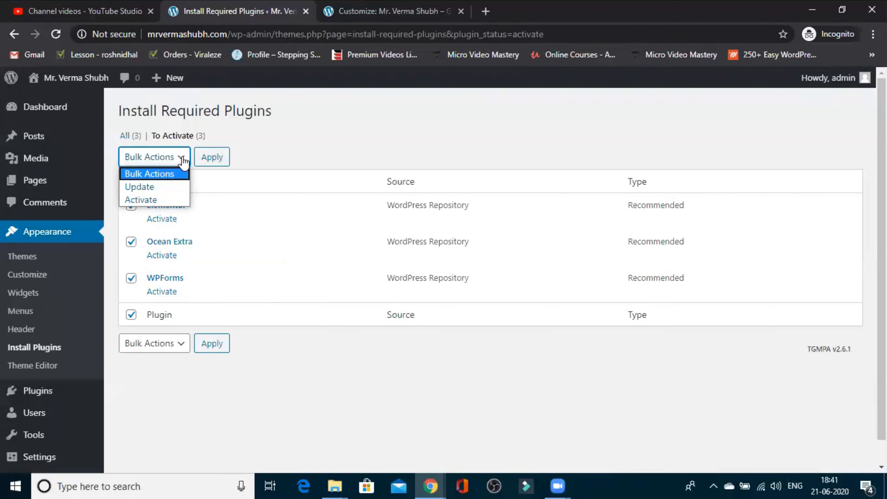
left_click(151, 196)
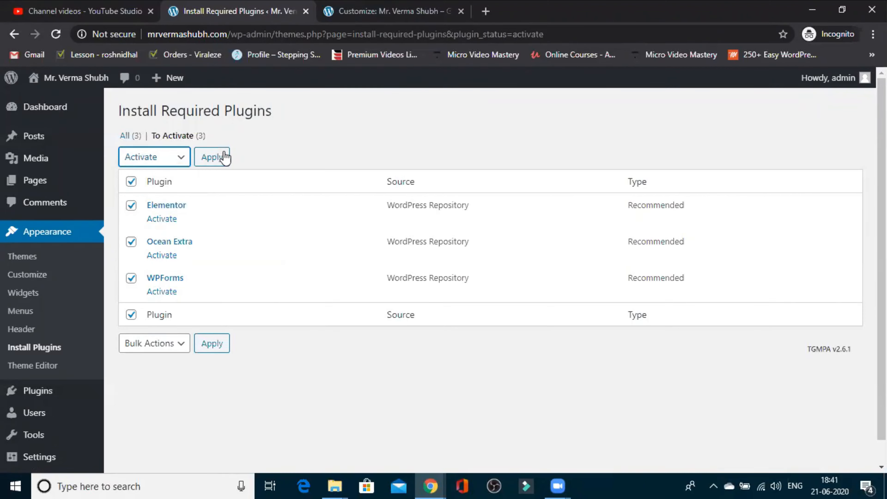
left_click(216, 160)
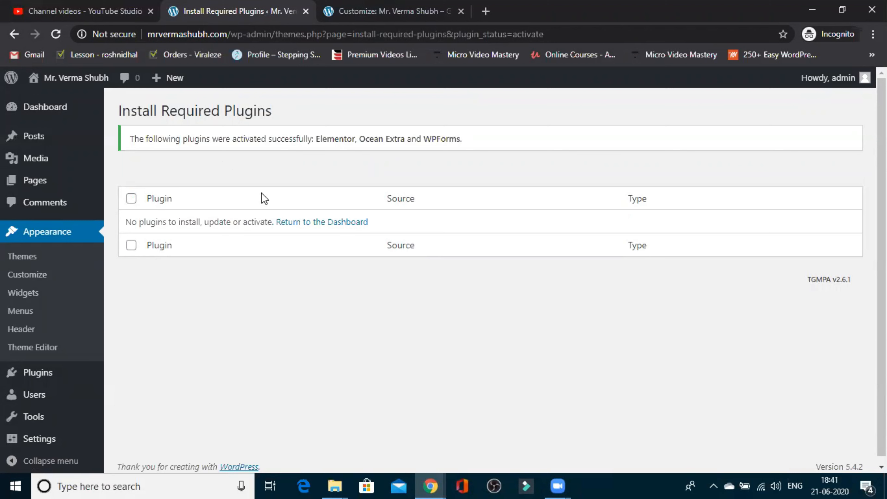
Step: Return to the Dashboard and check the WordPress Updates page for available updates
left_click(310, 226)
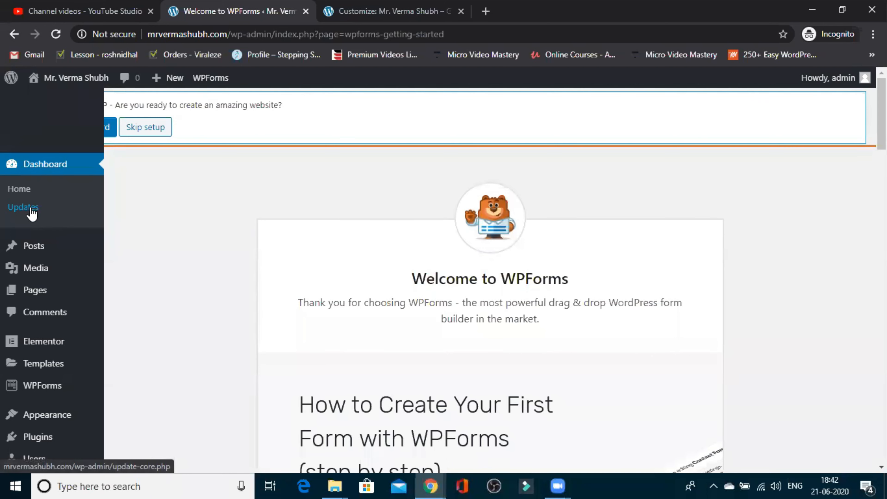
left_click(23, 207)
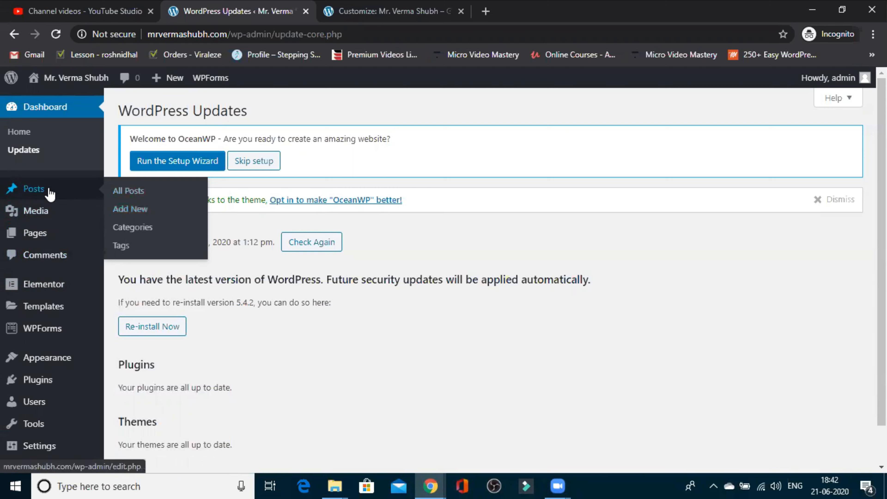
Step: Open a new post to look at its title field and block list, and return to the WordPress Updates page
left_click(136, 214)
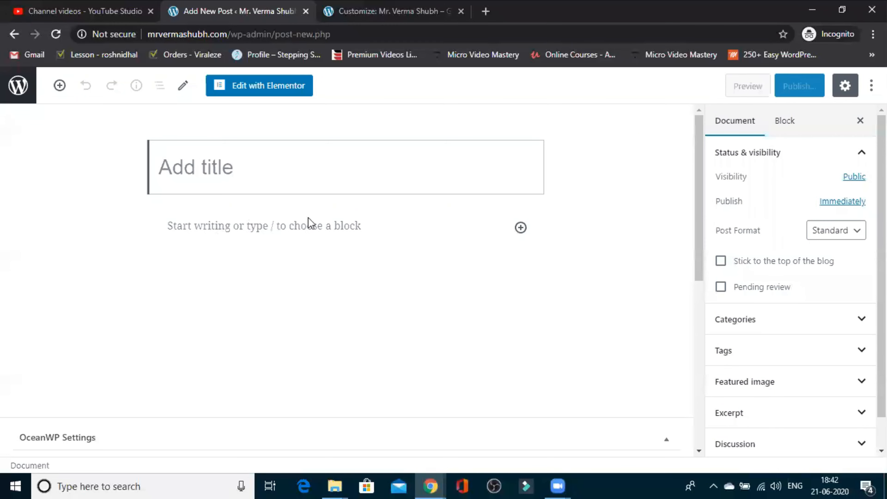
left_click(520, 227)
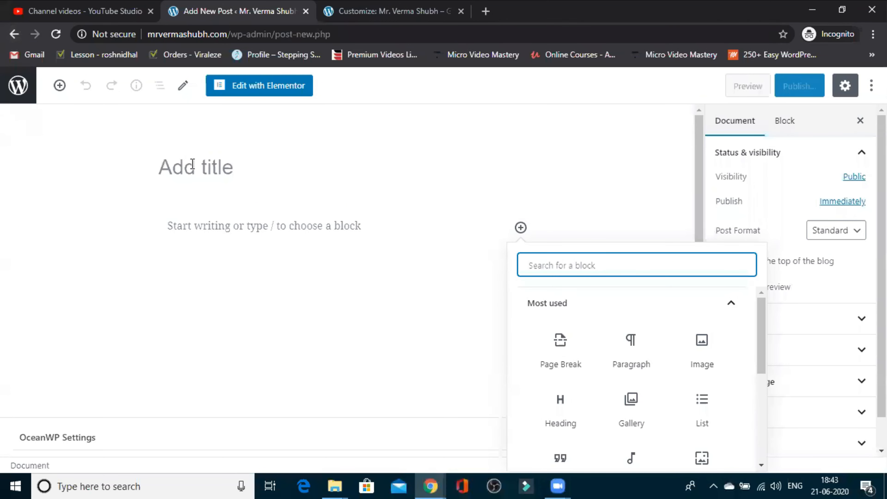
left_click(255, 172)
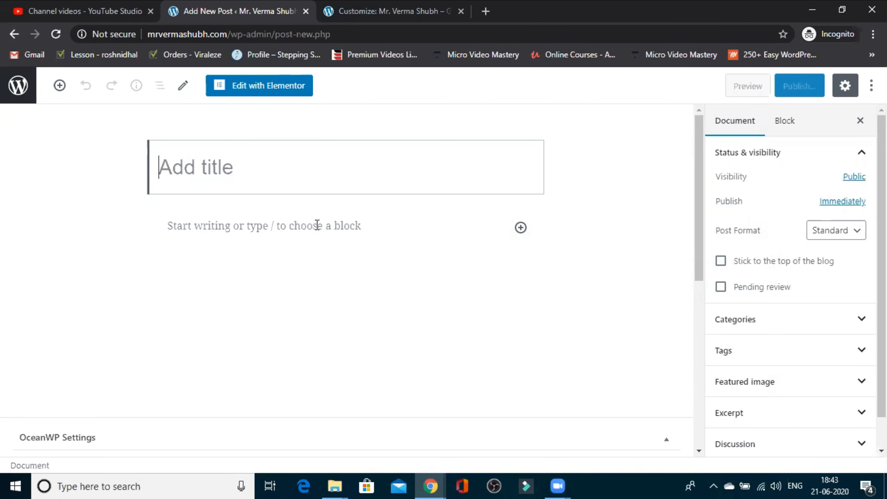
left_click(14, 34)
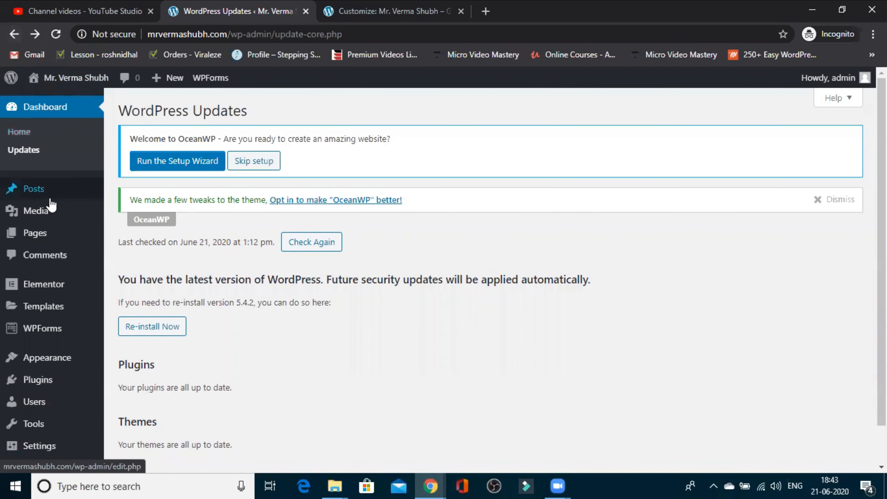
Step: Examine the submenus of the admin sections, including Posts, Media, Pages, Elementor, Templates, WPForms, Appearance, Plugins, Users and Tools
mouse_move(41, 219)
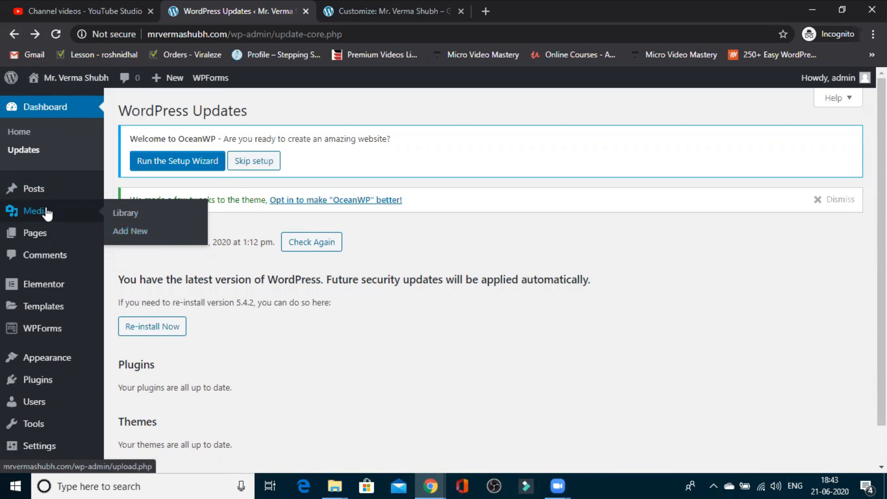
mouse_move(41, 242)
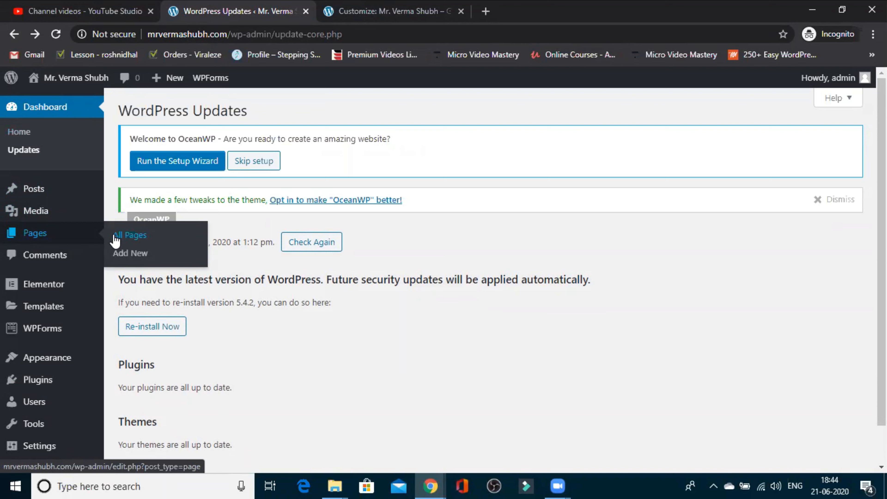
mouse_move(49, 190)
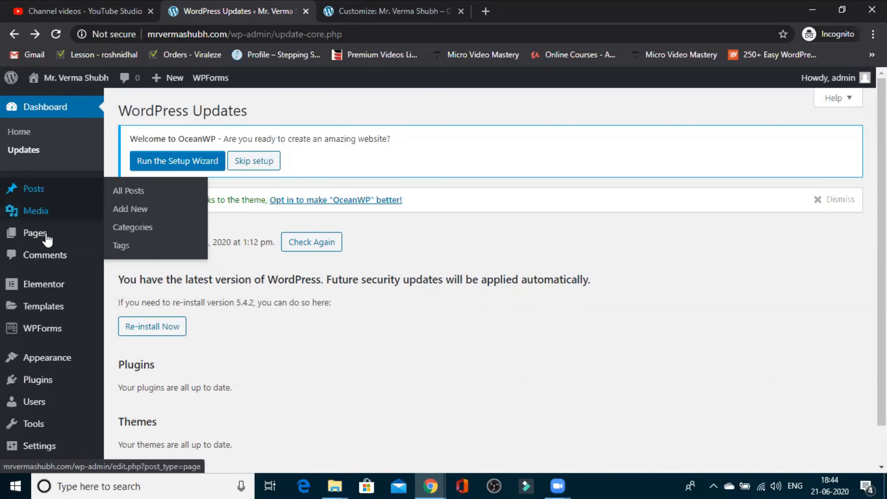
mouse_move(47, 240)
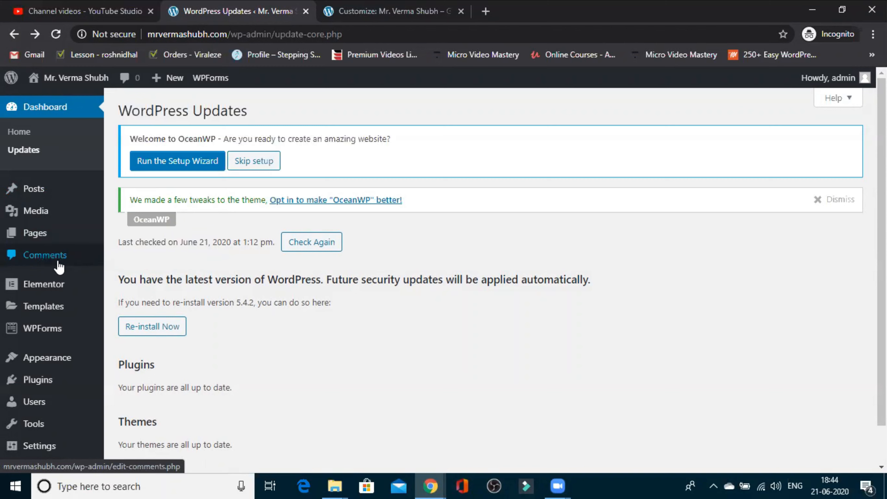
mouse_move(55, 288)
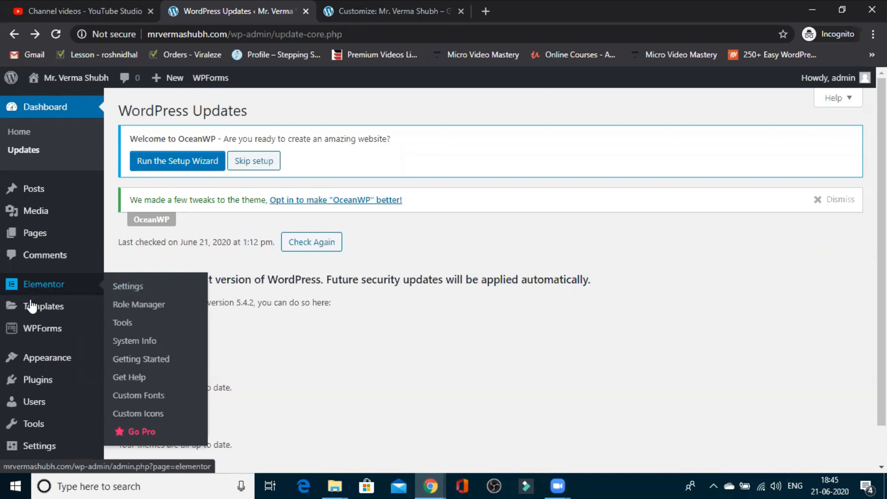
mouse_move(37, 312)
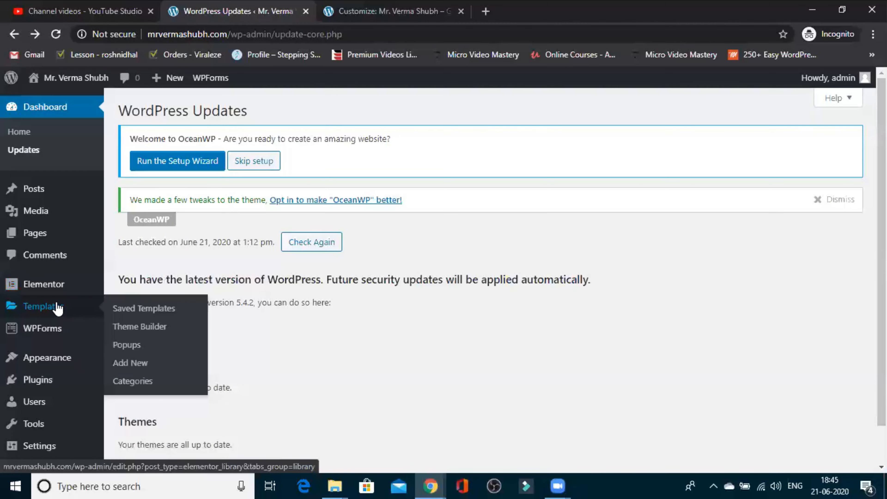
mouse_move(44, 334)
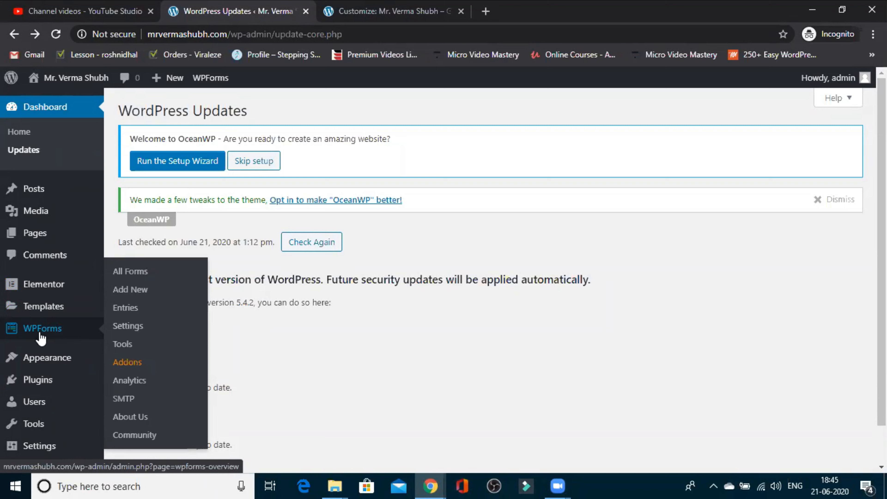
mouse_move(53, 365)
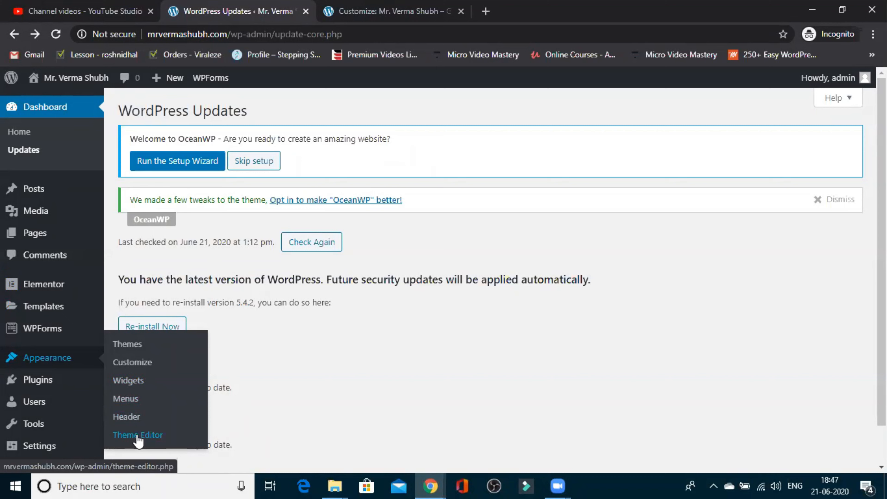
mouse_move(41, 382)
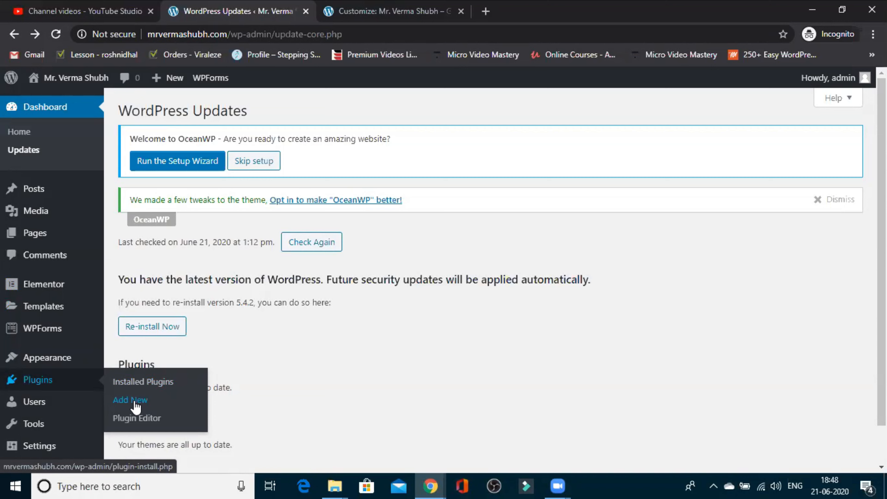
mouse_move(28, 402)
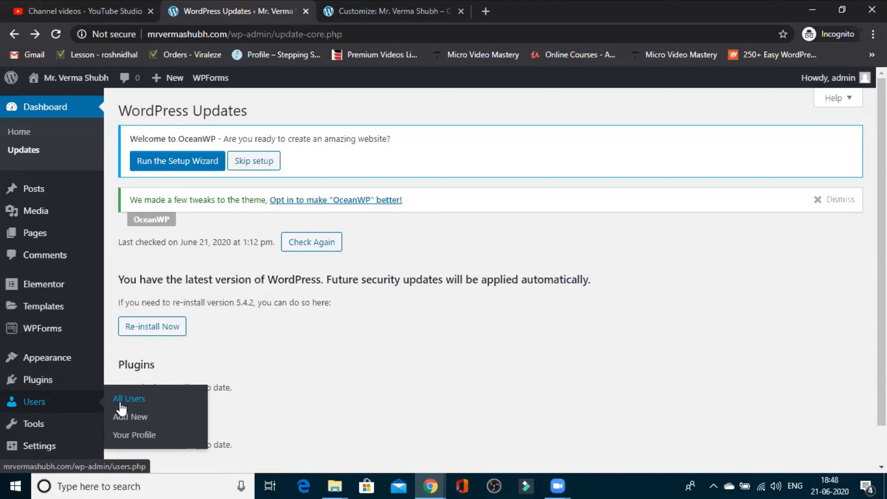
mouse_move(39, 426)
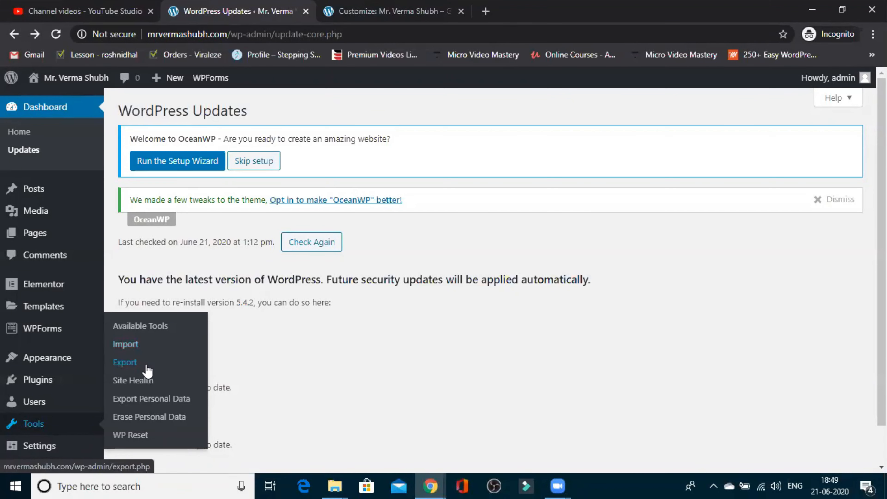
Step: Open the Permalink Settings page and highlight the wp-admin part of its address
mouse_move(27, 449)
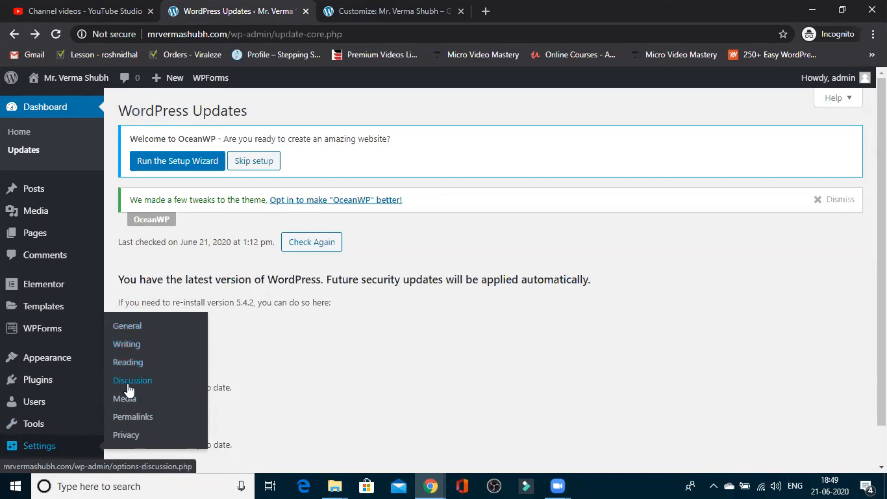
left_click(132, 417)
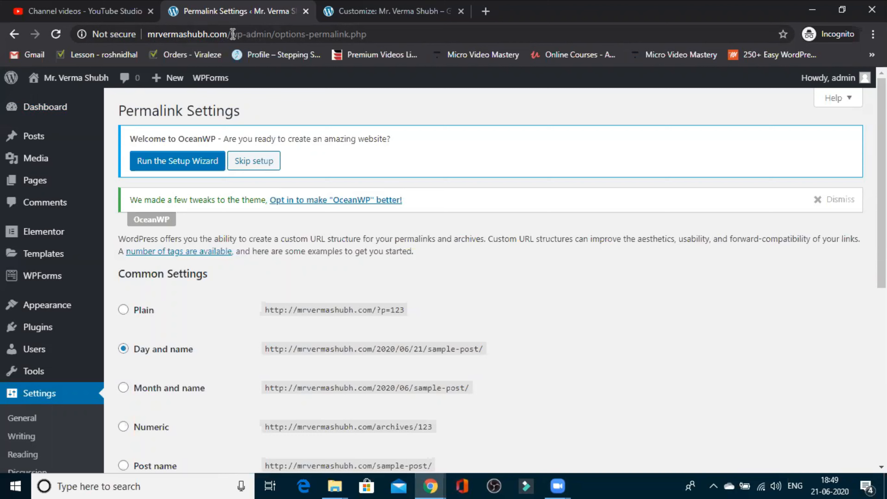
left_click_drag(231, 34, 272, 35)
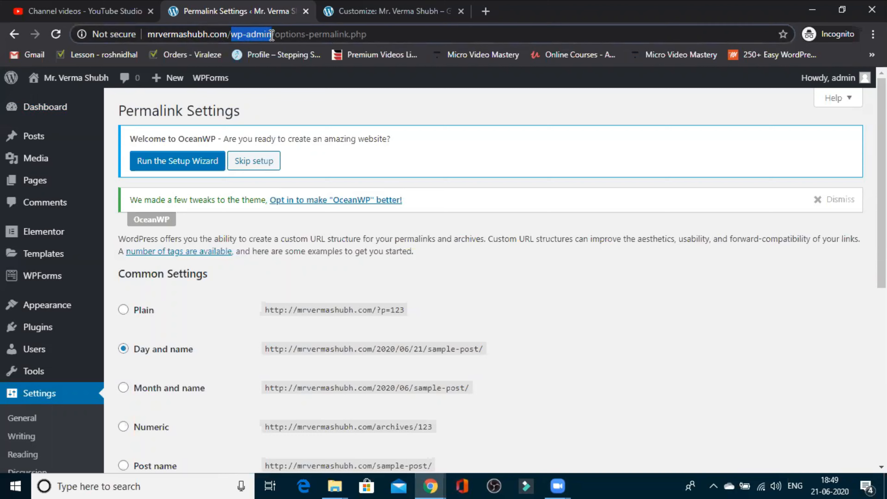
left_click(228, 35)
left_click_drag(228, 34, 275, 36)
mouse_move(87, 349)
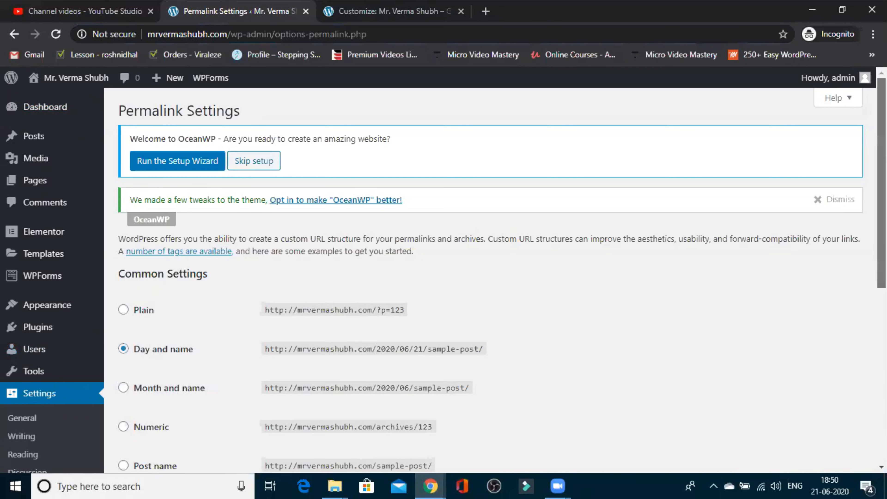
Step: Set the site's permalink structure to Post name and save the changes
scroll(882, 182, "down", 5)
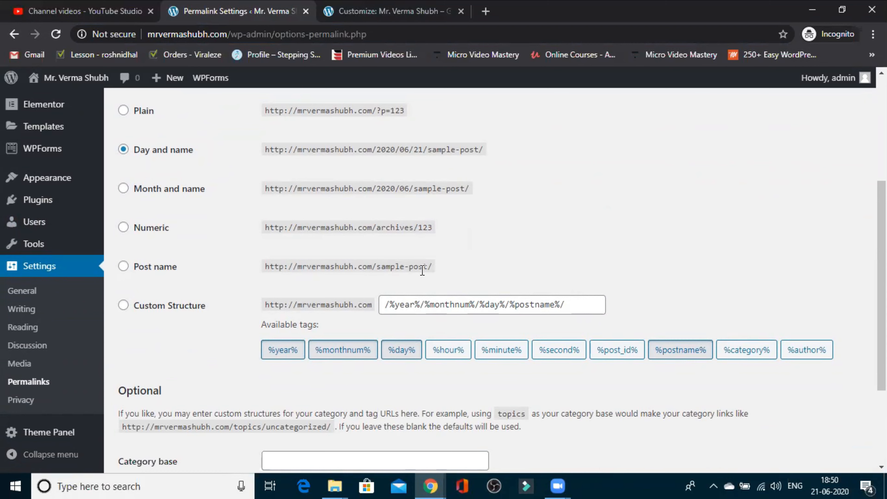
left_click(122, 268)
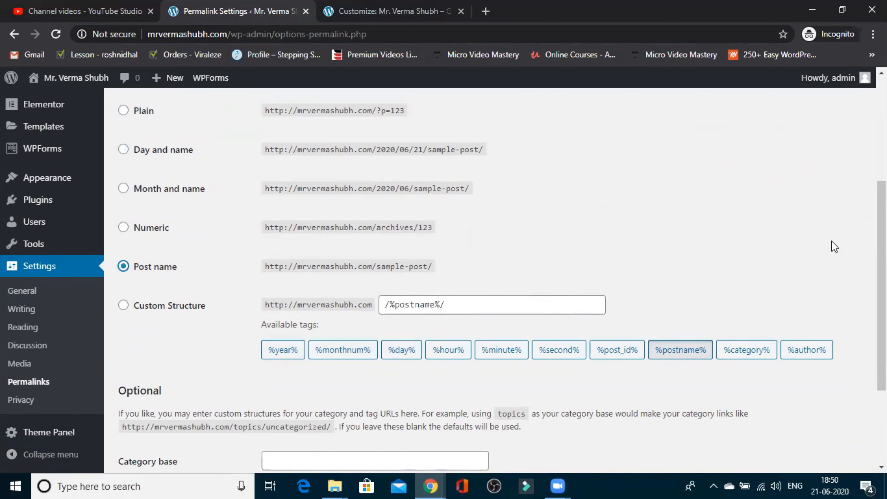
left_click_drag(882, 243, 881, 314)
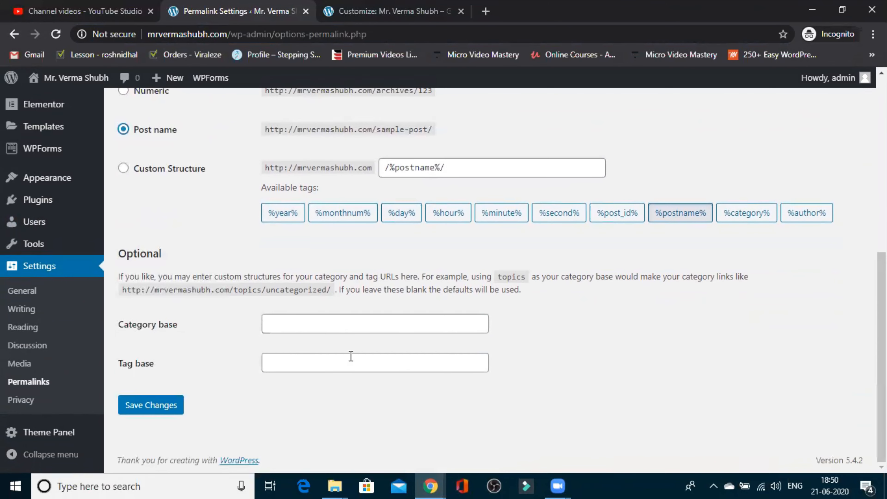
left_click(160, 407)
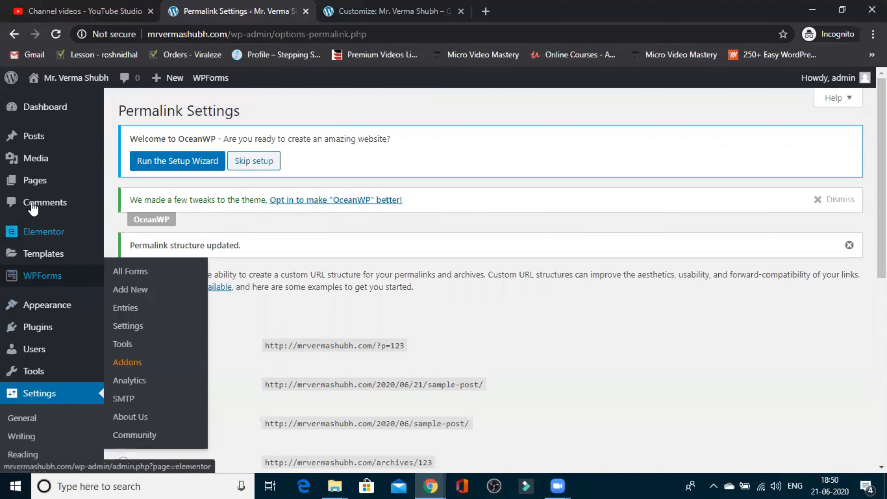
Step: Open the list of all pages and find the Home Page entry
mouse_move(32, 182)
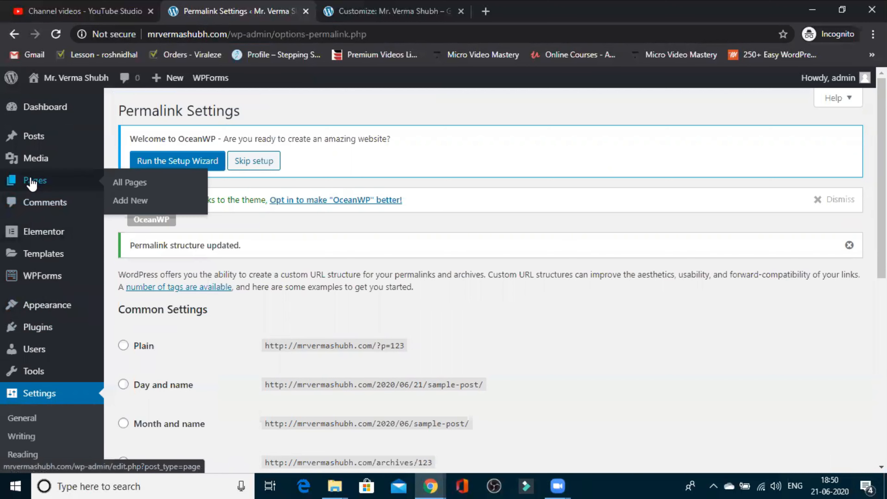
left_click(126, 187)
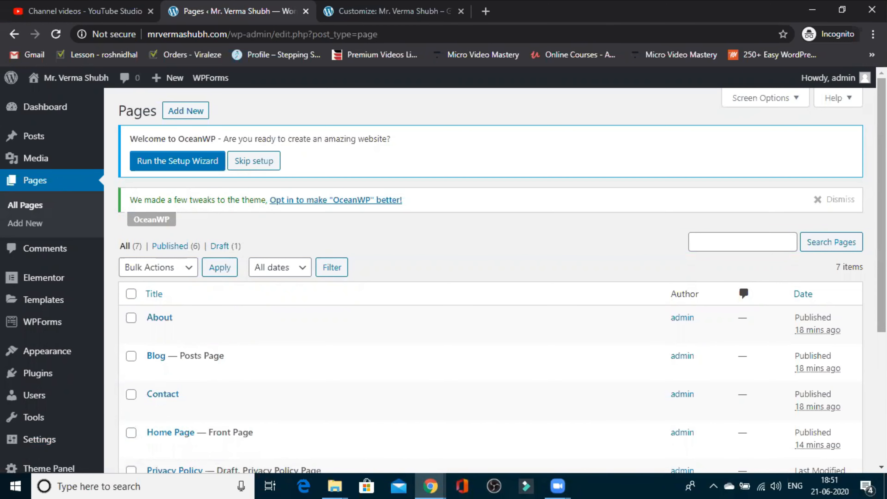
scroll(485, 296, "down", 3)
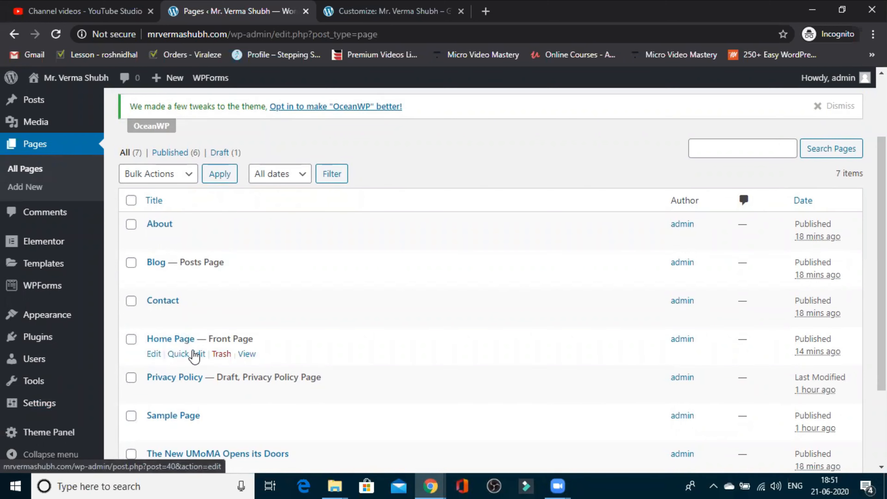
Step: View the live Home Page in a new browser tab and return to the page list
right_click(246, 355)
left_click(277, 366)
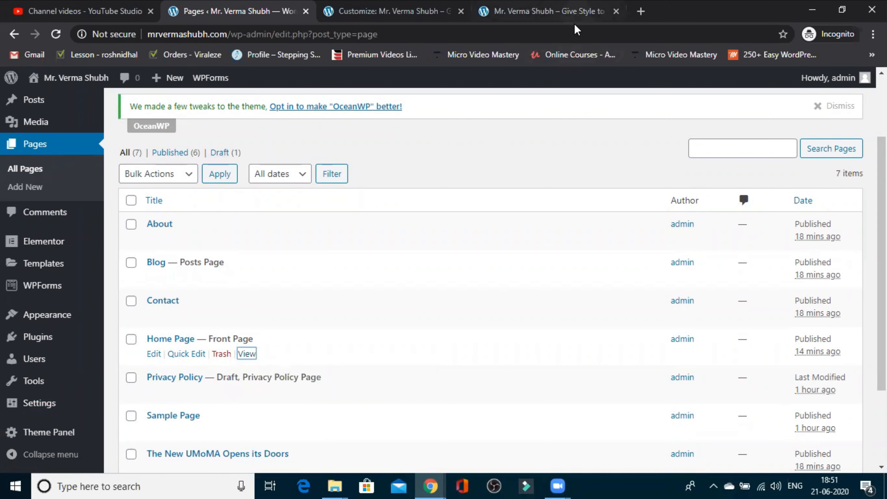
left_click(576, 14)
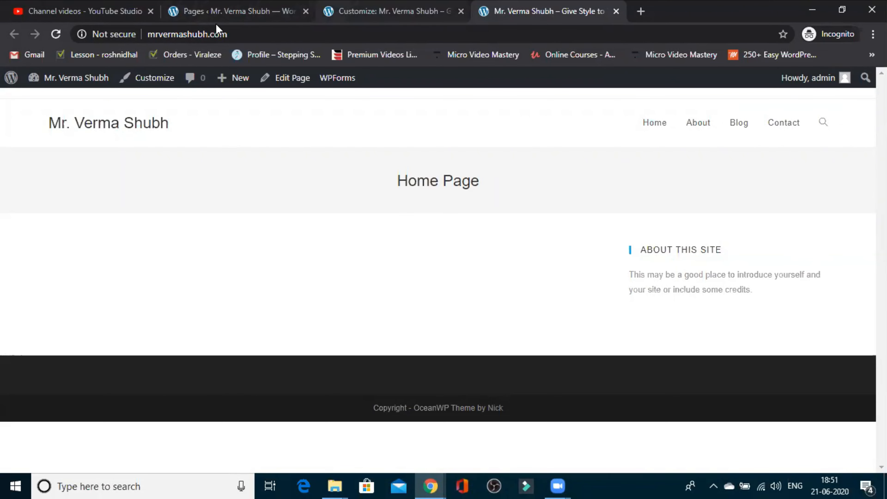
key("ctrl+shift+Tab")
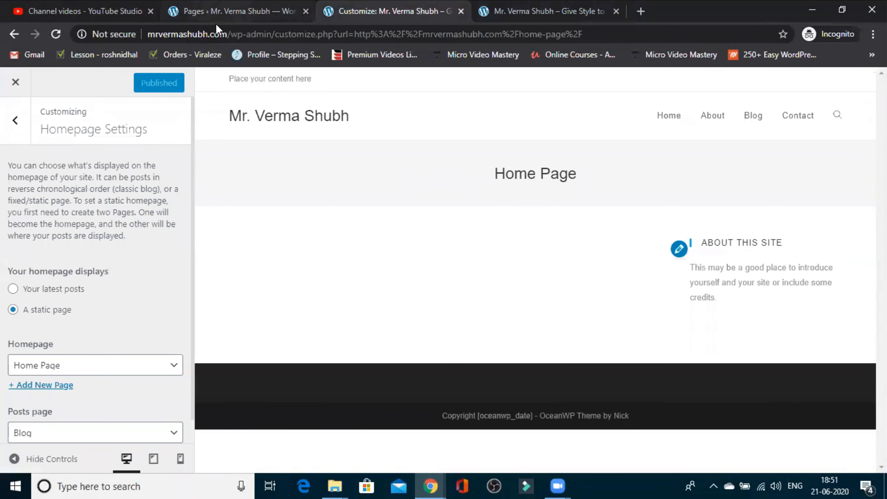
key("ctrl+shift+Tab")
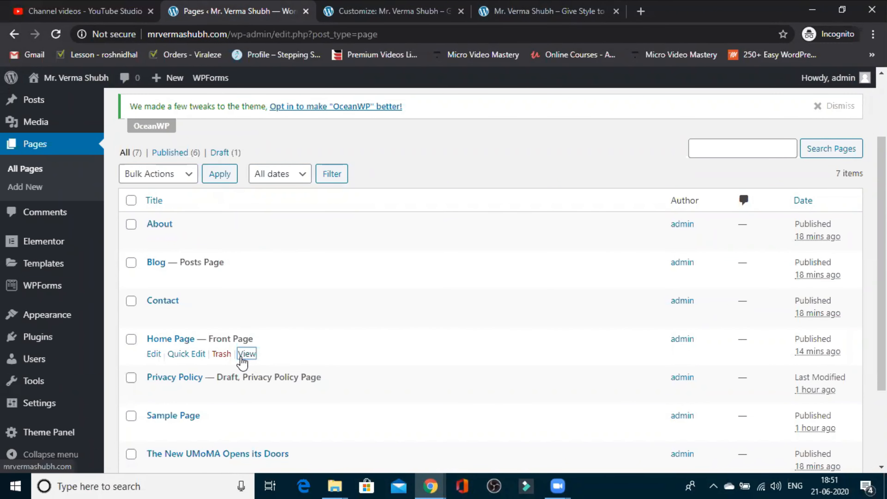
Step: Open the Home Page for editing and set its OceanWP content layout to 100% Full Width
left_click(154, 354)
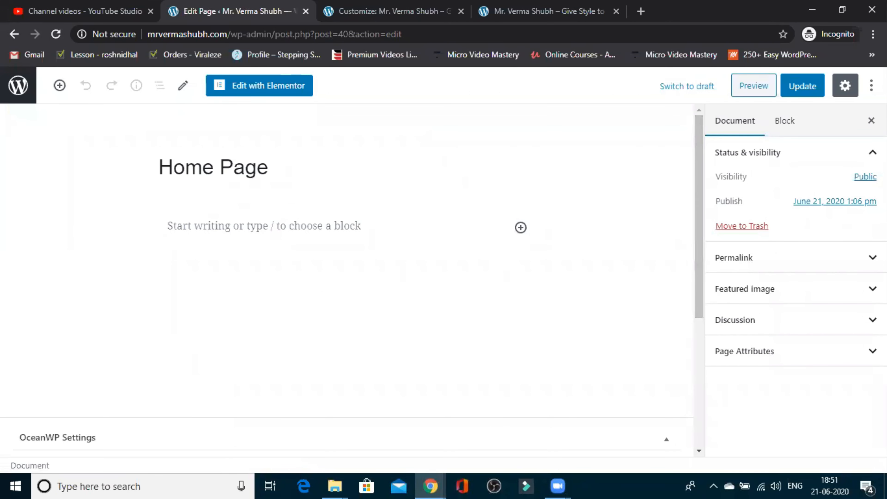
scroll(697, 253, "down", 3)
left_click_drag(711, 266, 719, 353)
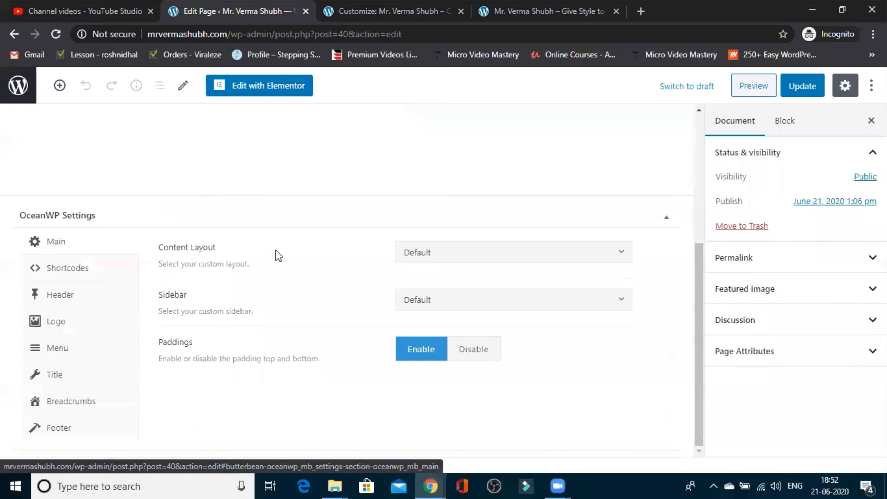
left_click(622, 254)
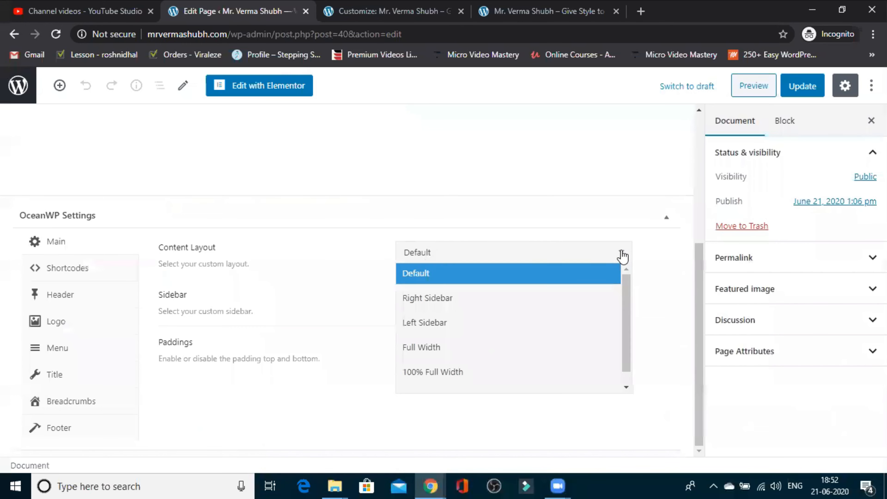
left_click(468, 377)
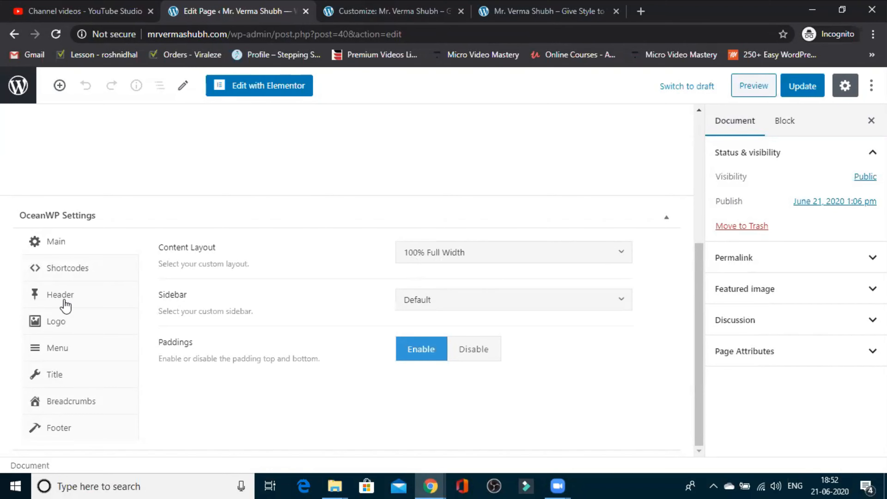
Step: Disable the top bar, page title and breadcrumbs in the Home Page's OceanWP settings
left_click(56, 297)
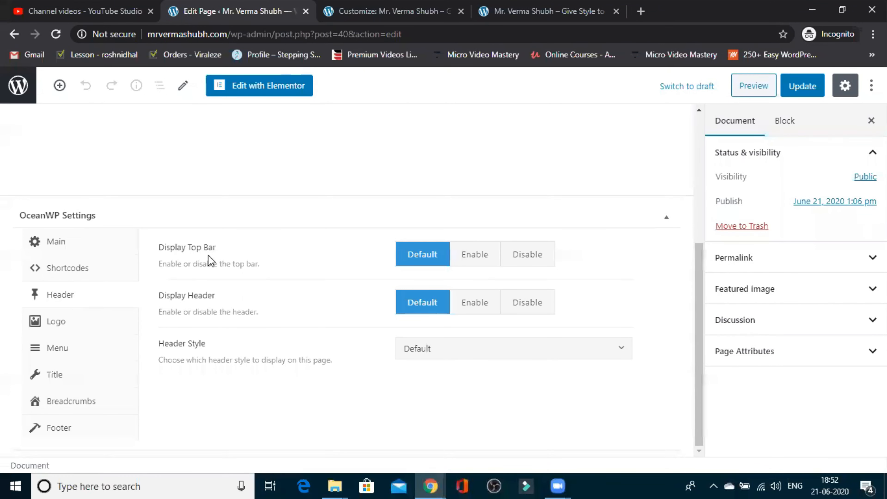
left_click(527, 255)
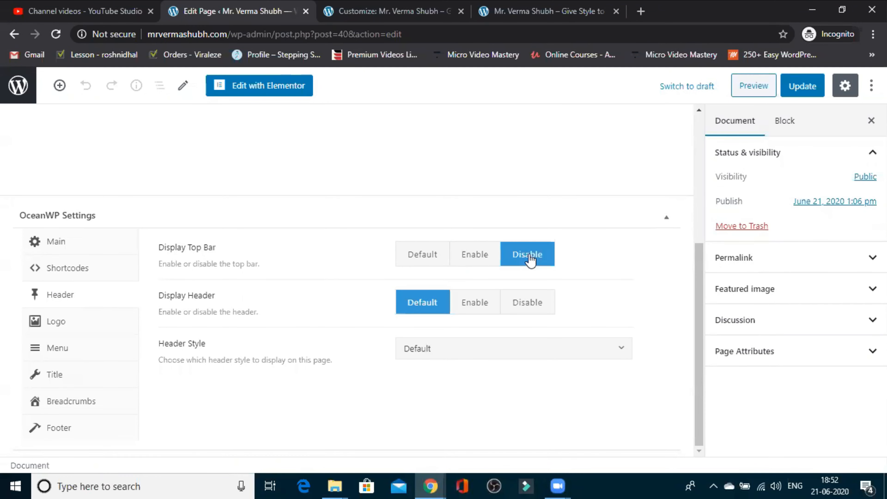
left_click(55, 376)
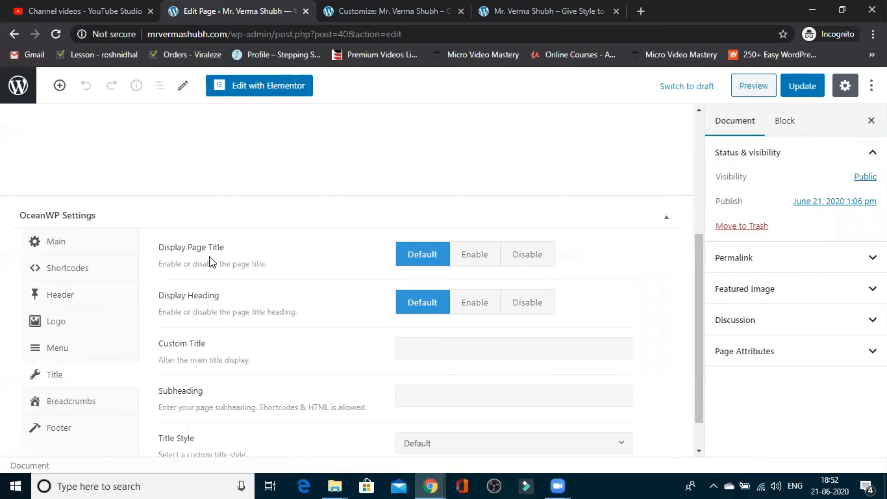
left_click(528, 260)
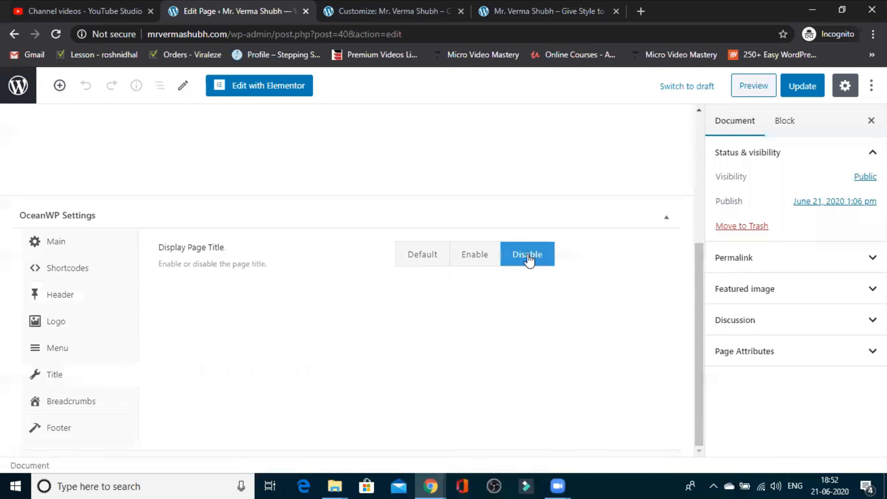
left_click(61, 403)
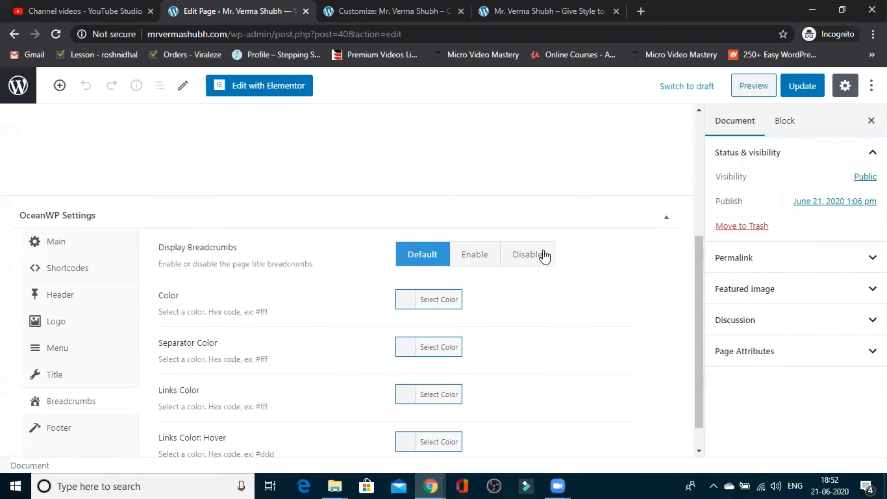
left_click(544, 257)
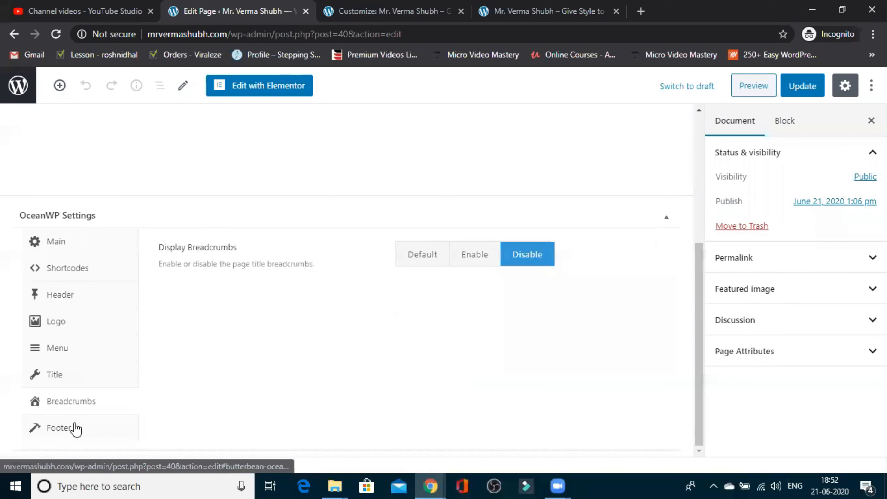
Step: Disable the footer widgets area for the Home Page and update the page
left_click(57, 428)
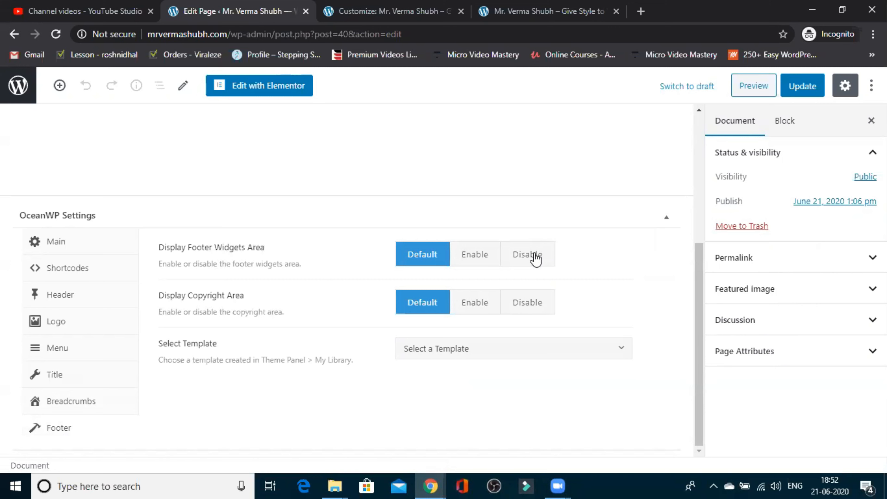
left_click(536, 260)
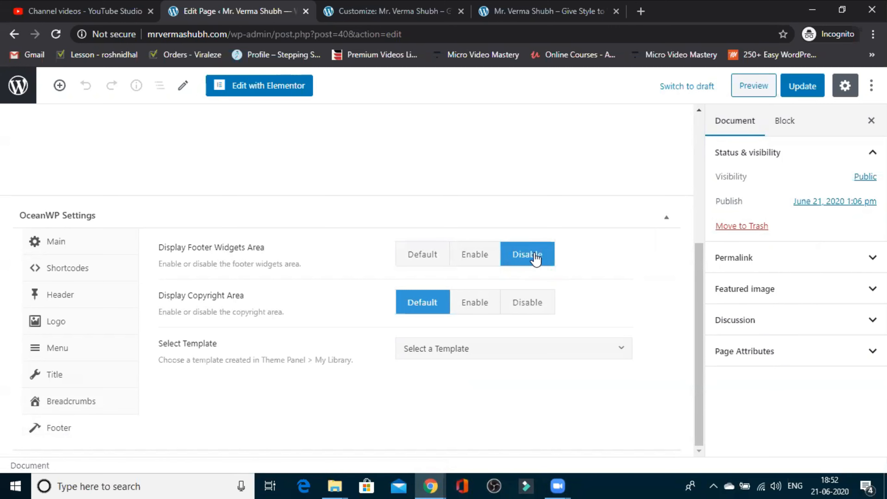
left_click(802, 86)
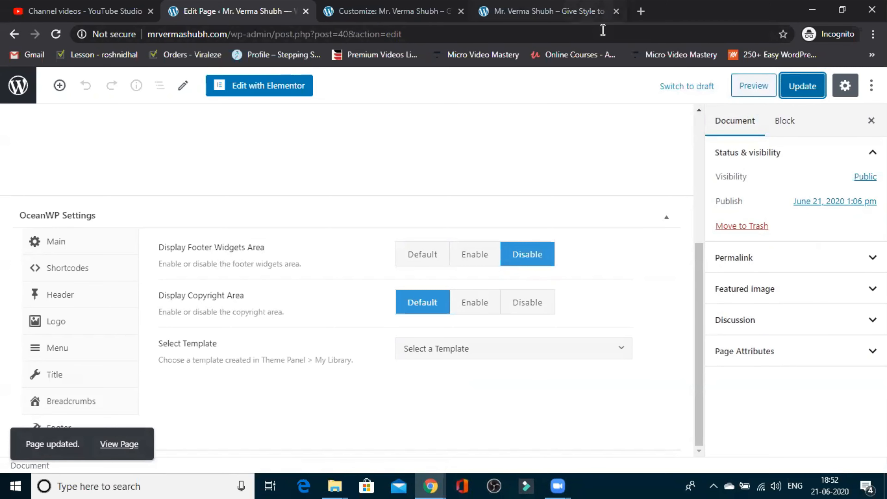
Step: Reload the live homepage to check the updated layout settings
left_click(600, 13)
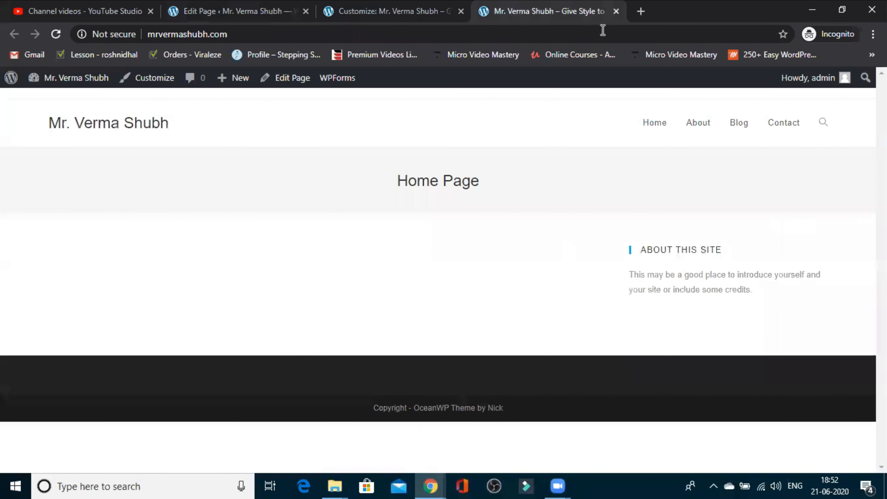
left_click(55, 33)
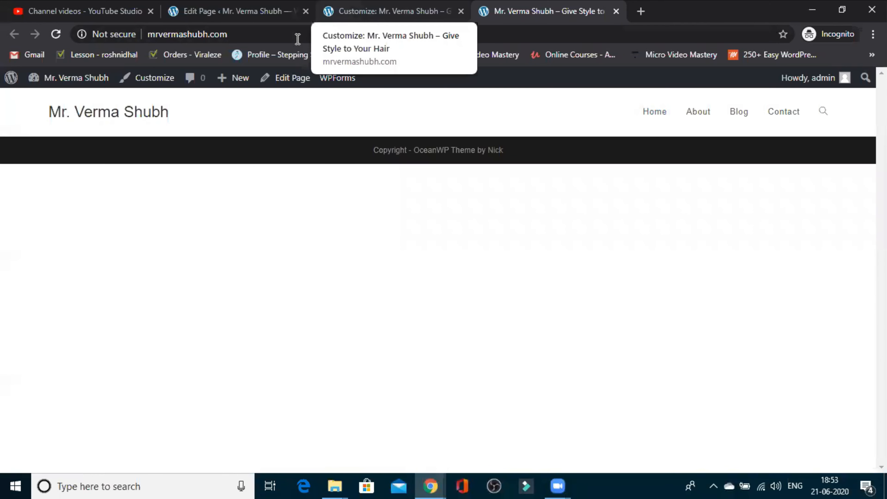
Step: Close the Customizer and open the Home Page for editing with Elementor
left_click(328, 22)
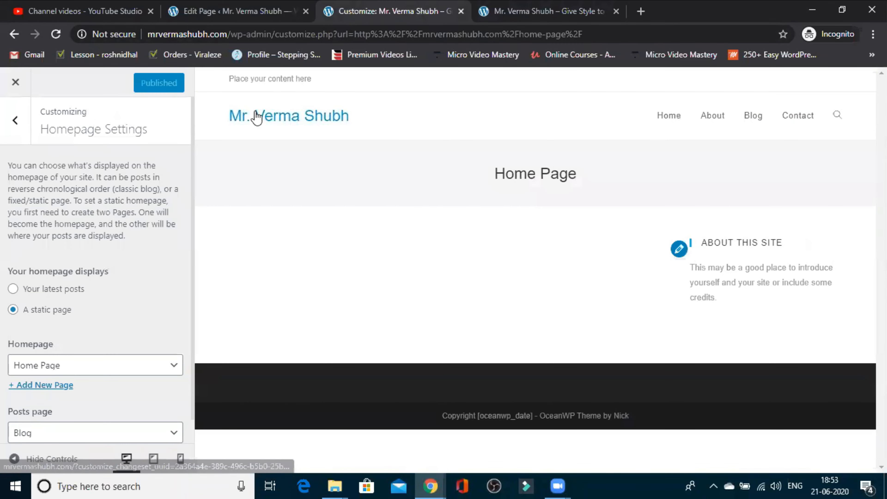
left_click(16, 85)
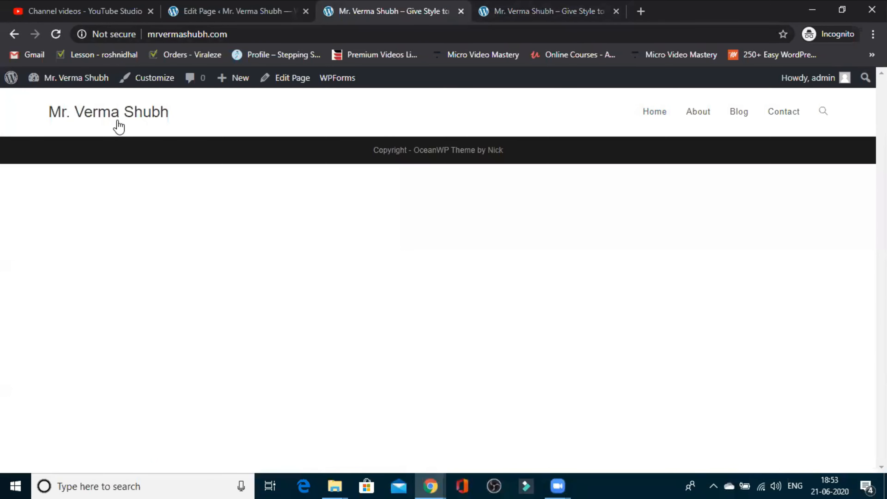
left_click(292, 78)
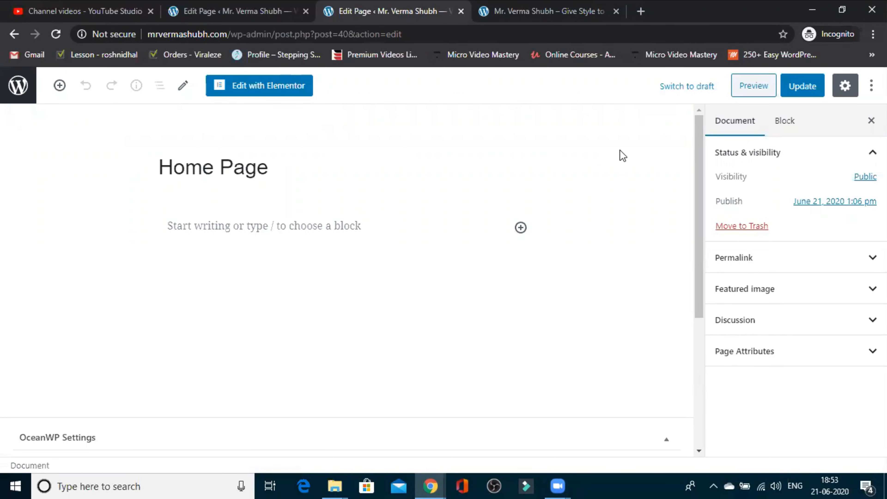
left_click(275, 94)
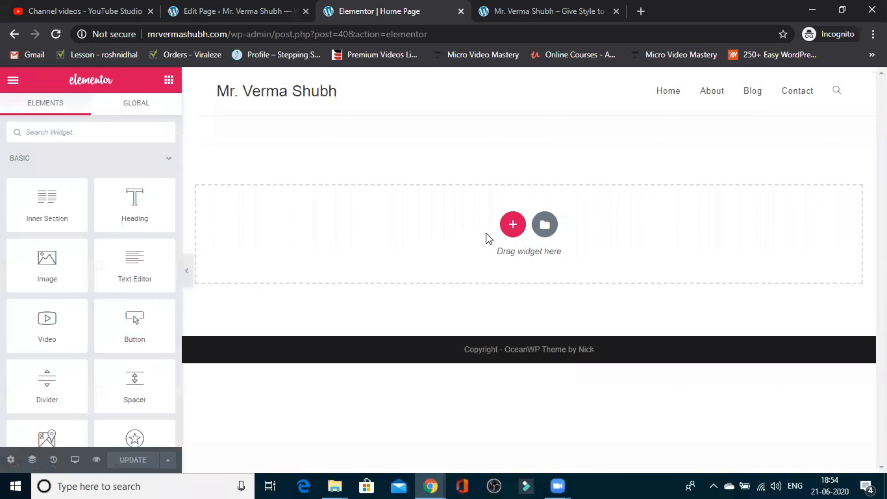
Step: Add a new single-column section to the Home Page and open it for editing
left_click(512, 228)
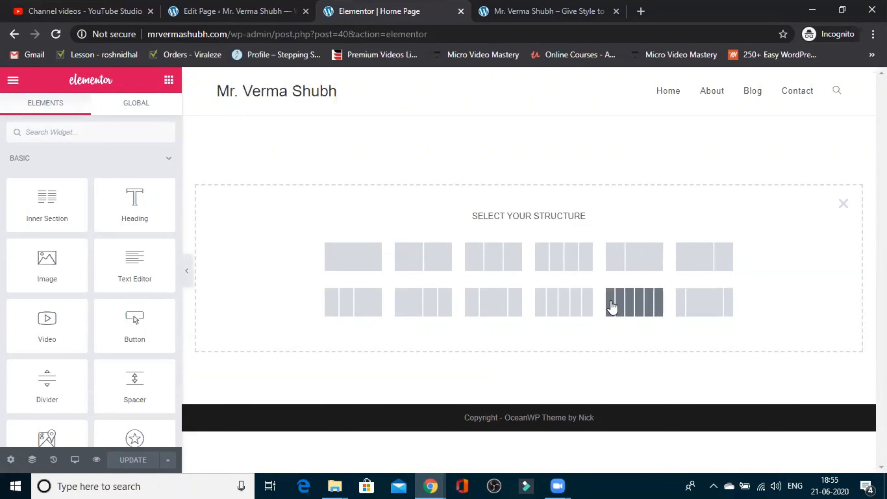
left_click(355, 260)
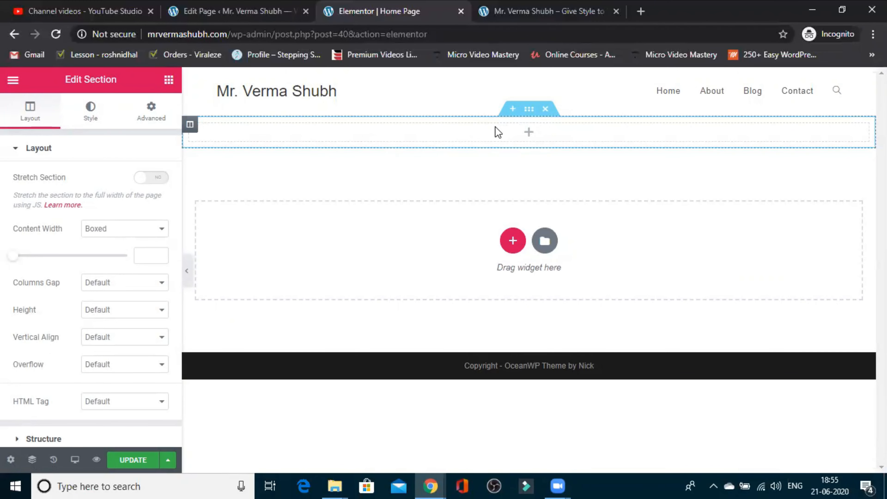
right_click(529, 111)
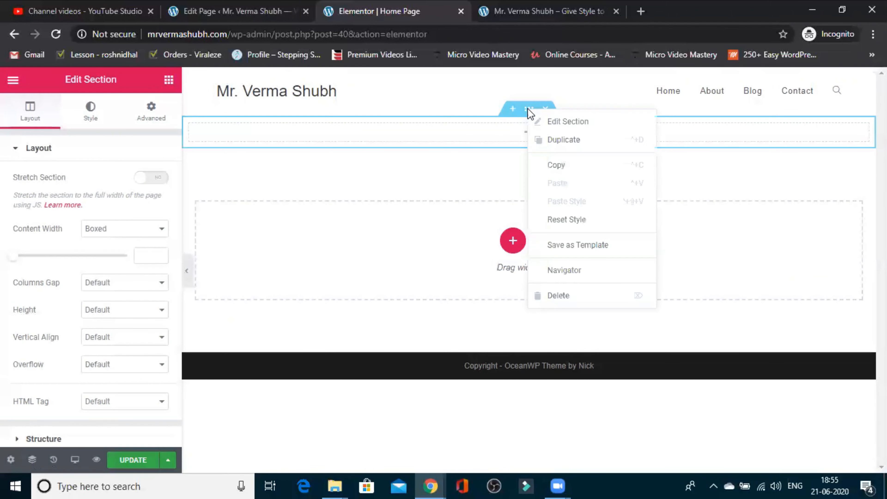
left_click(560, 123)
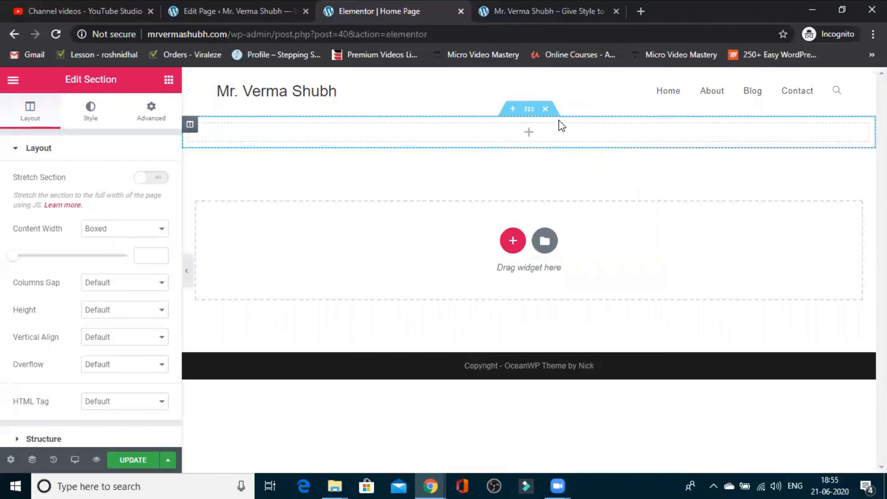
Step: Give the new section a Classic background in the light blue colour #C2E0E2
left_click(90, 115)
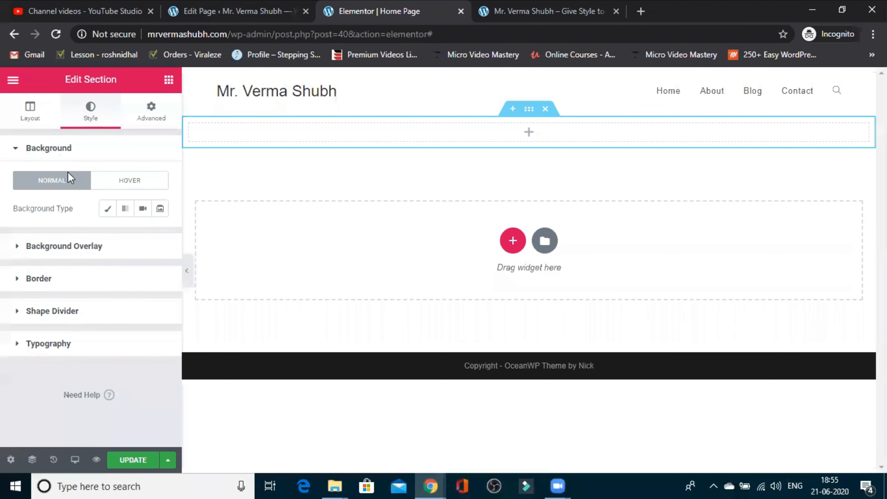
left_click(108, 210)
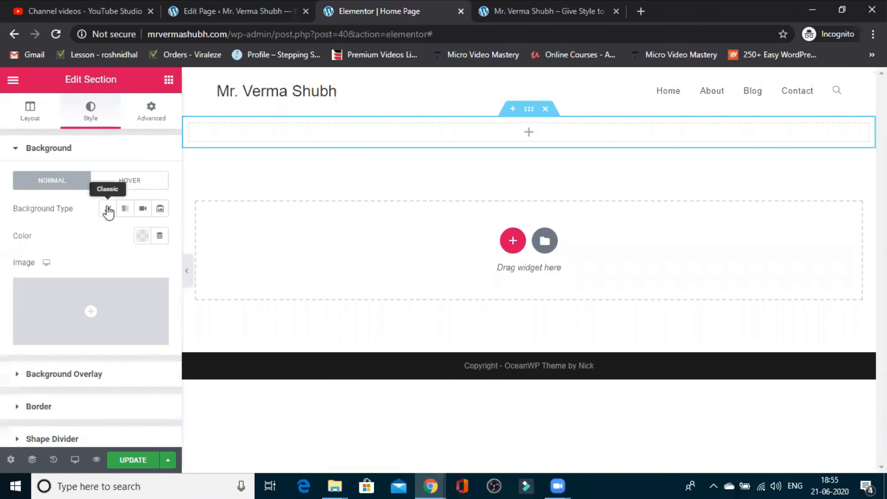
left_click(142, 236)
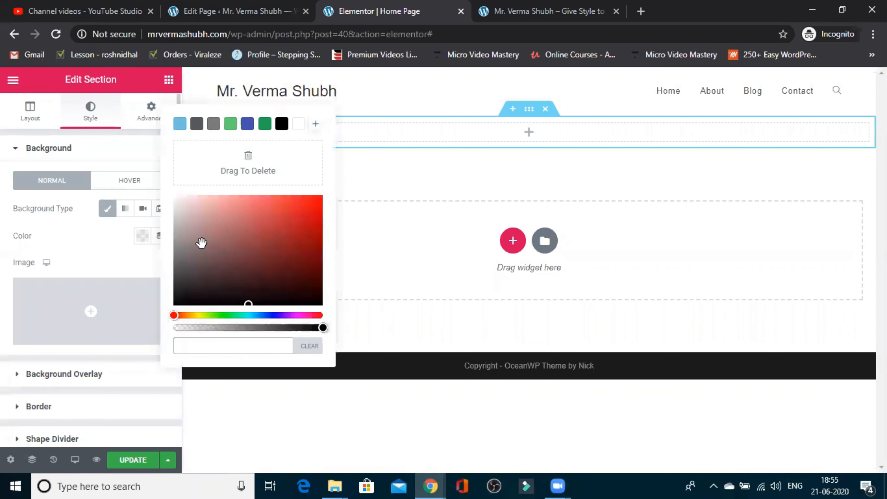
left_click(249, 303)
left_click(250, 315)
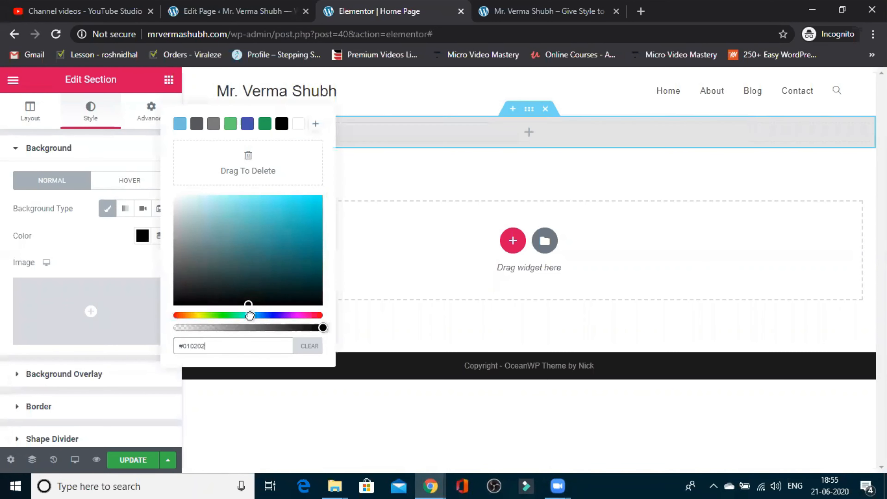
left_click(276, 215)
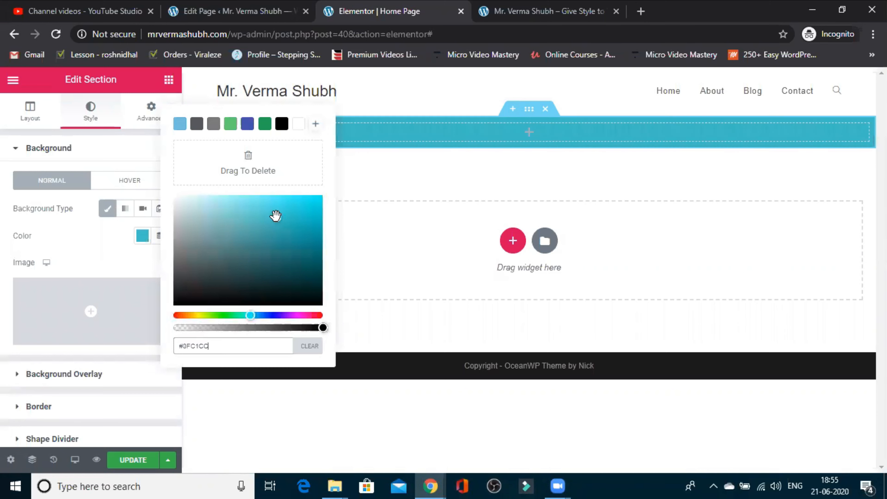
left_click(193, 206)
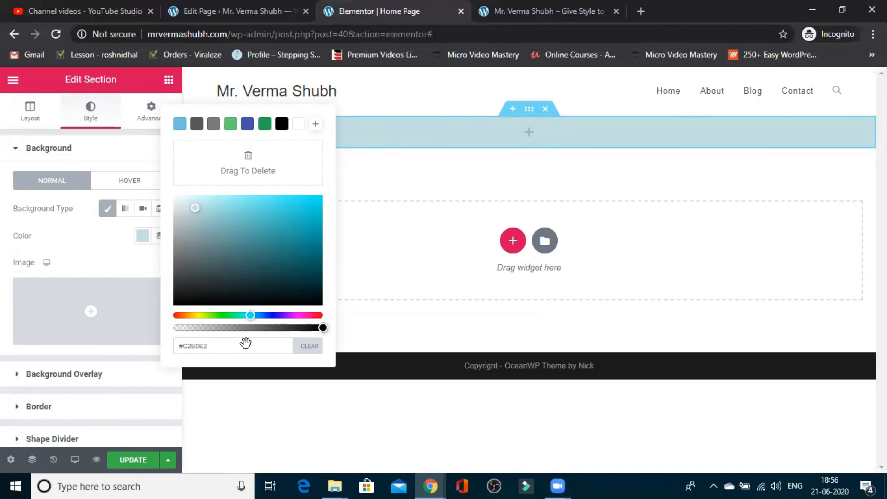
left_click(223, 408)
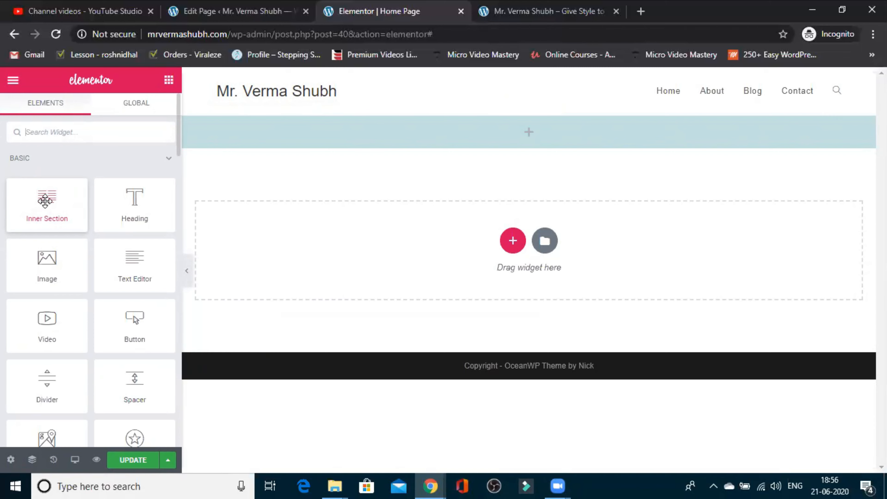
Step: Insert a two-column Inner Section into the coloured section and place an Image widget in its left column
left_click_drag(45, 199, 491, 133)
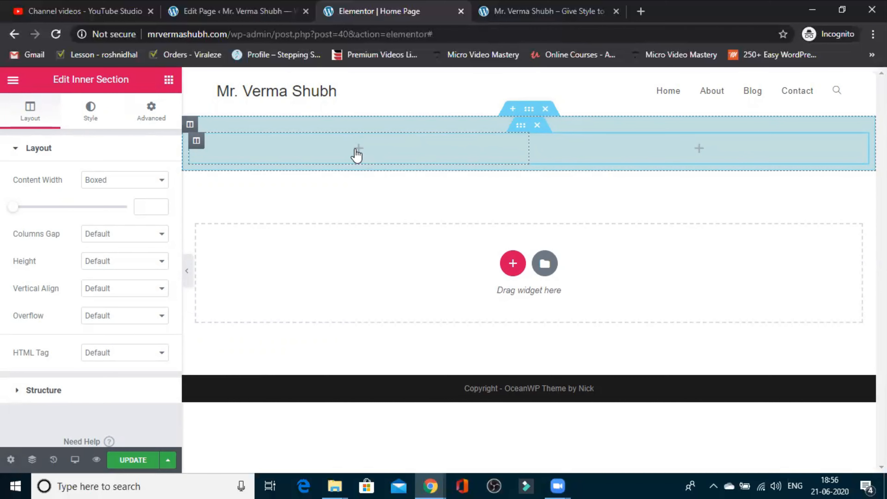
left_click(197, 142)
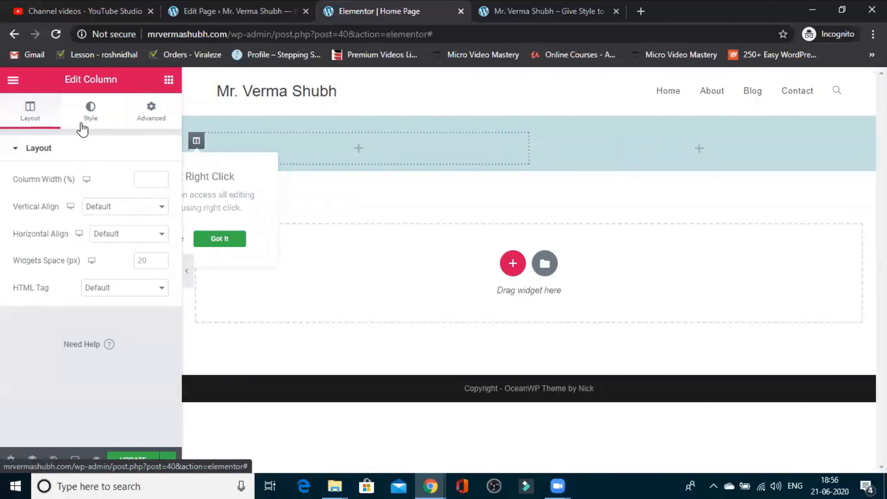
left_click(168, 80)
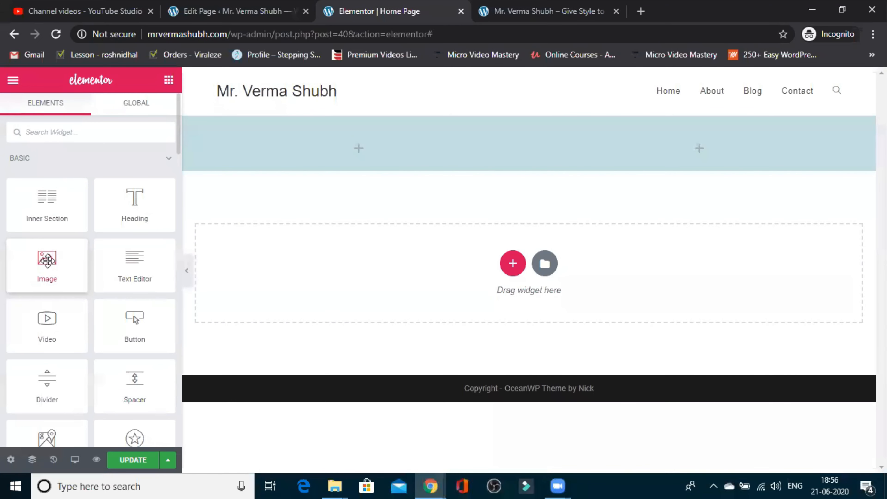
left_click_drag(47, 258, 365, 147)
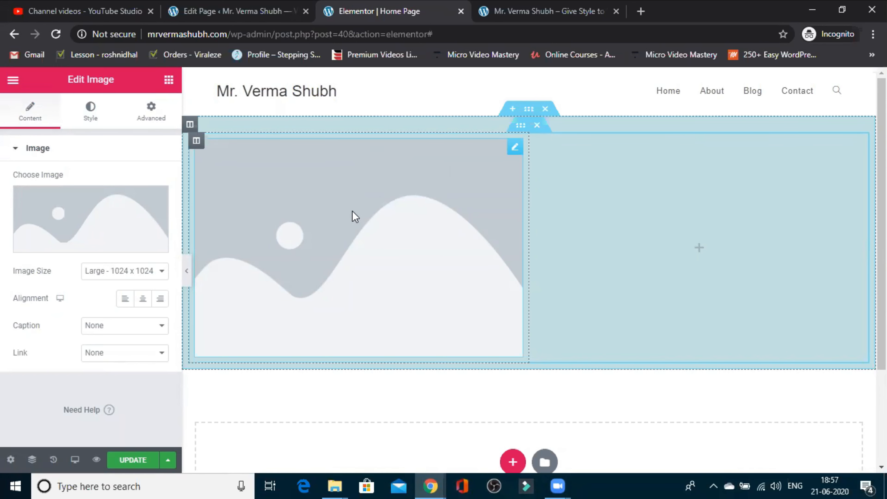
Step: Start uploading a file for the Image widget and browse to the New folder inside Photo\19
mouse_move(85, 231)
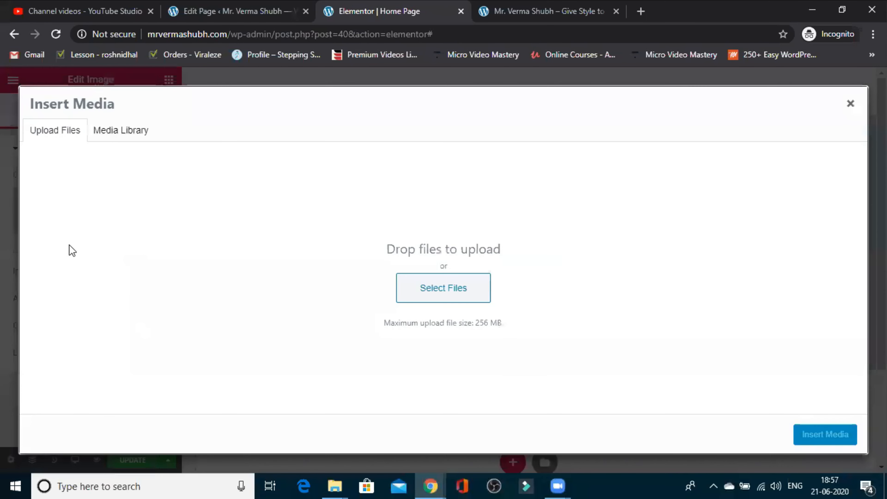
left_click(60, 134)
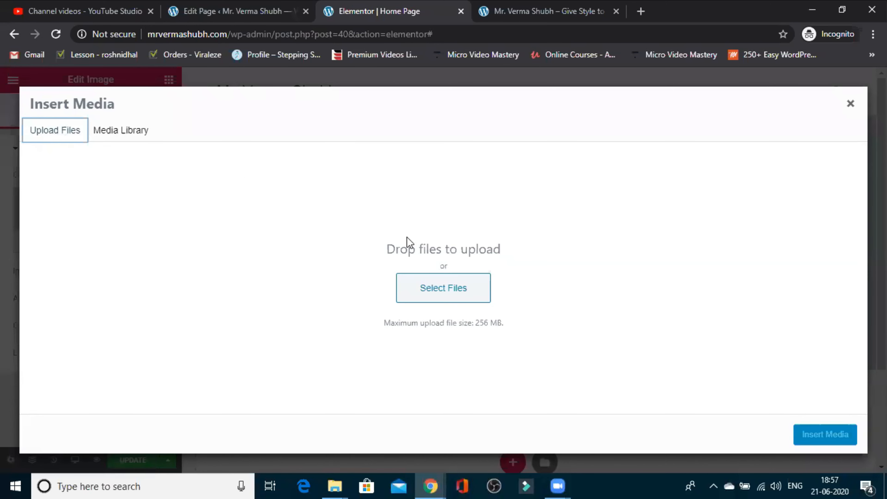
left_click(437, 289)
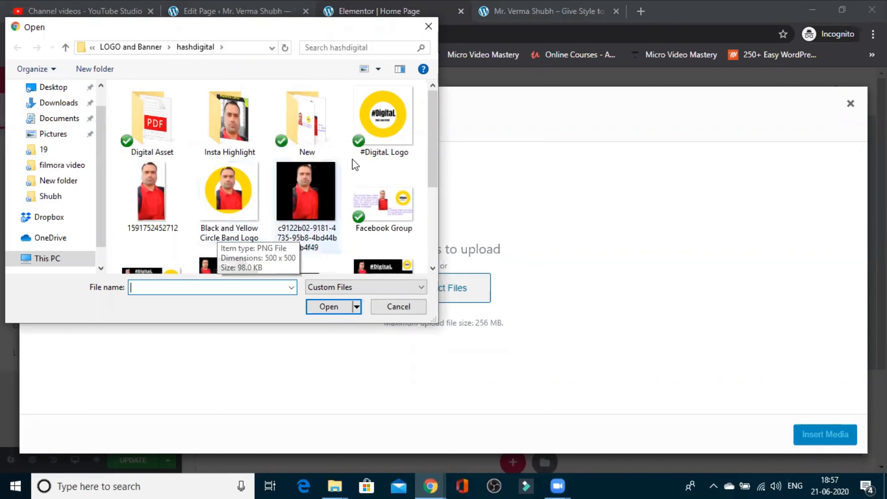
left_click(47, 150)
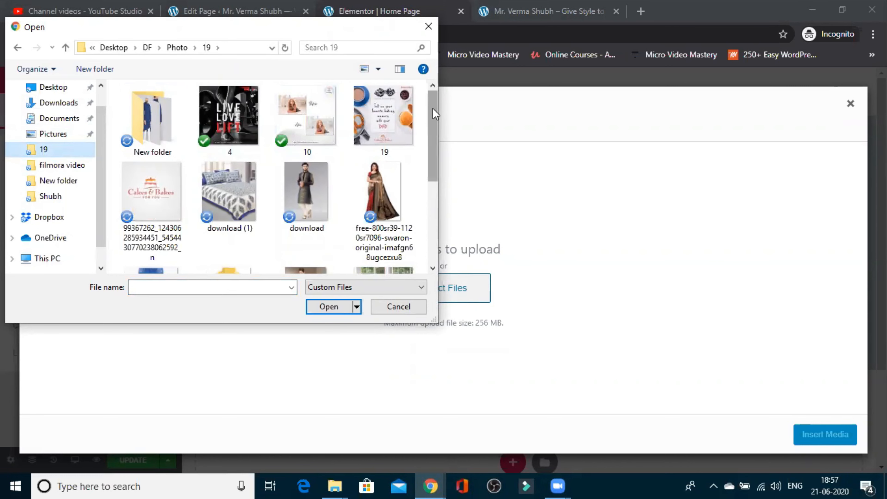
left_click_drag(432, 108, 421, 78)
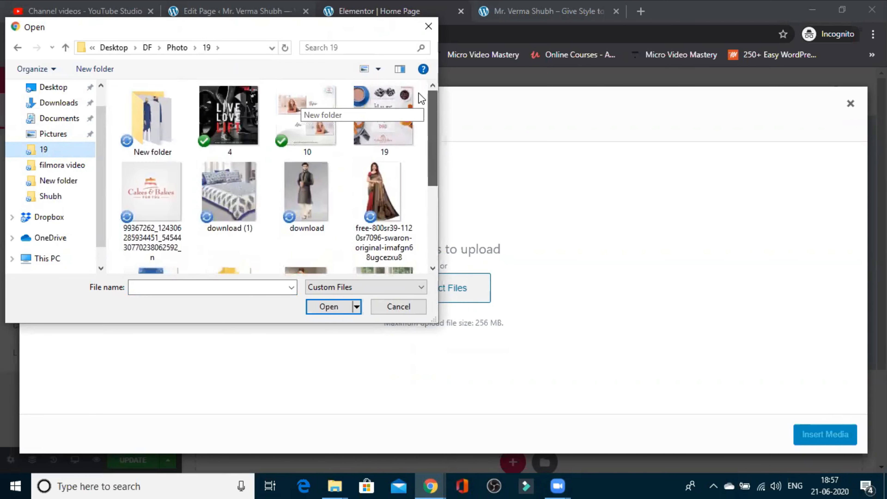
double_click(143, 117)
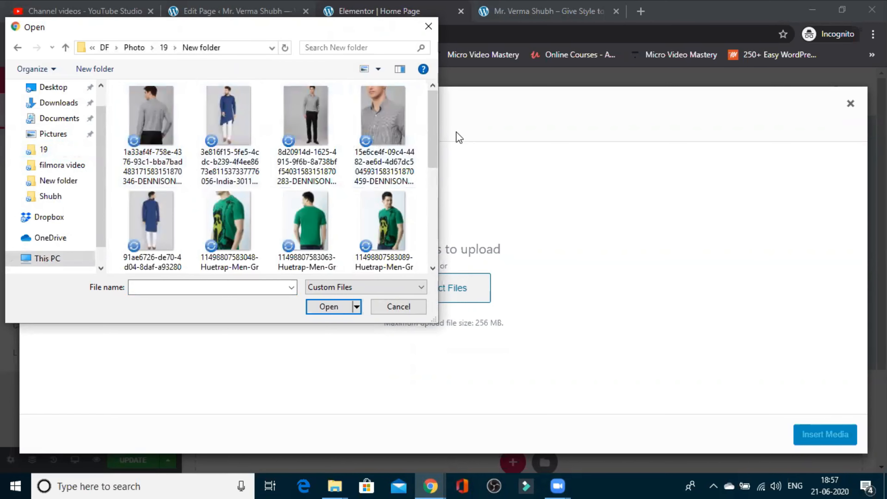
left_click_drag(435, 129, 432, 174)
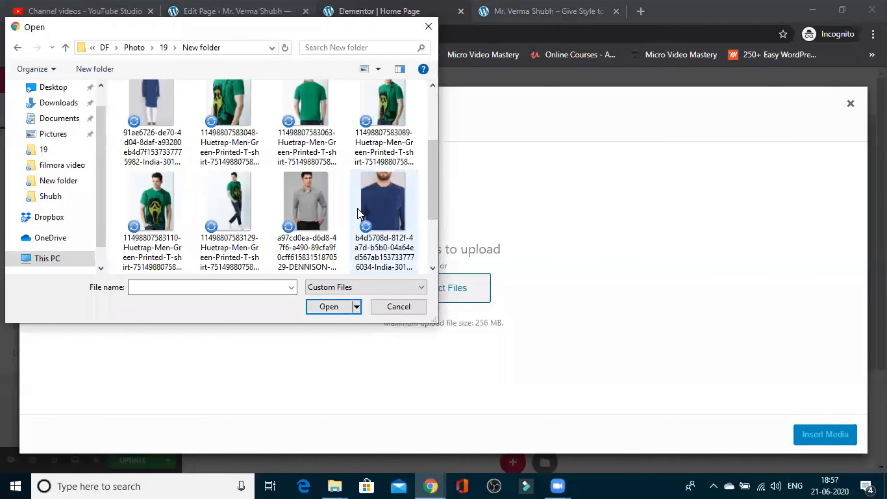
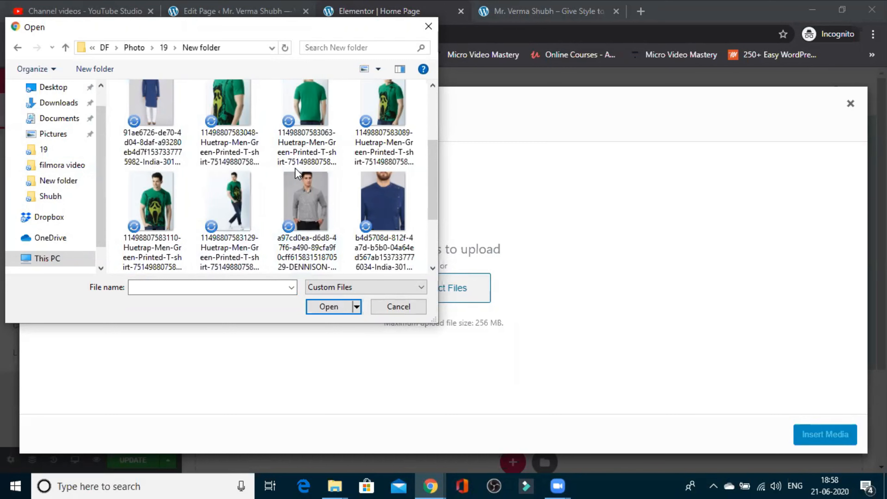
left_click(227, 94)
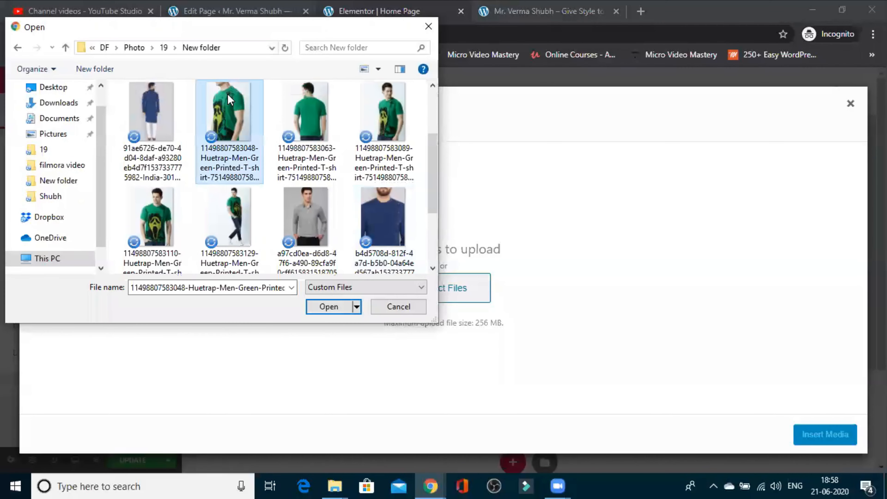
left_click(334, 308)
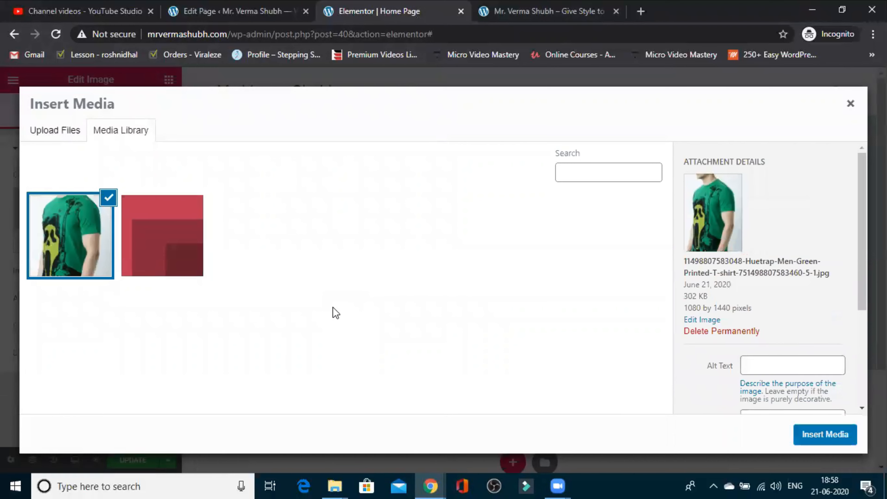
left_click(815, 437)
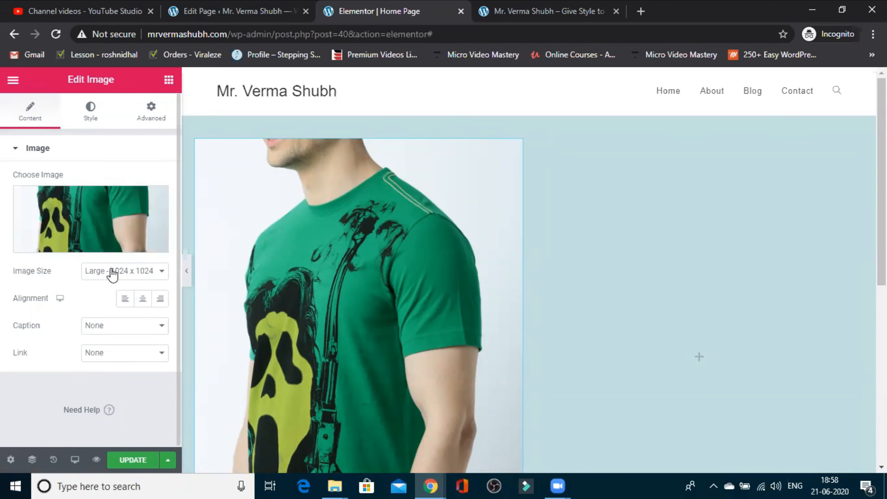
left_click(162, 275)
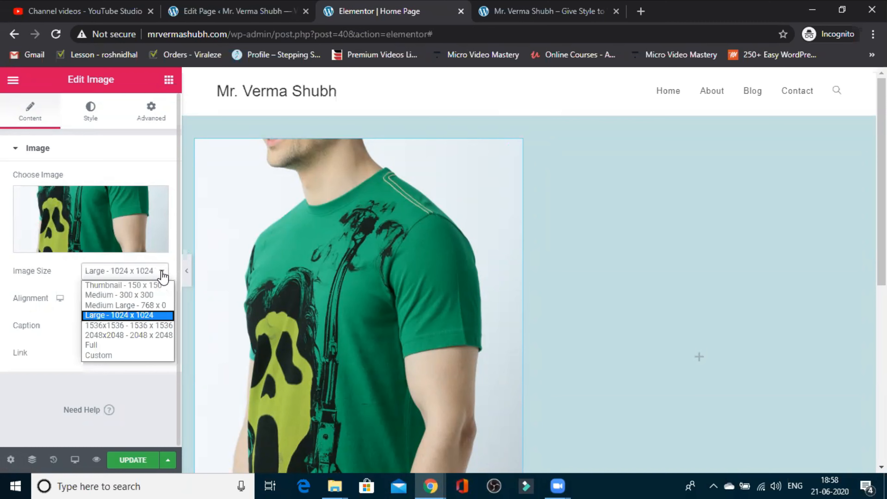
left_click(126, 306)
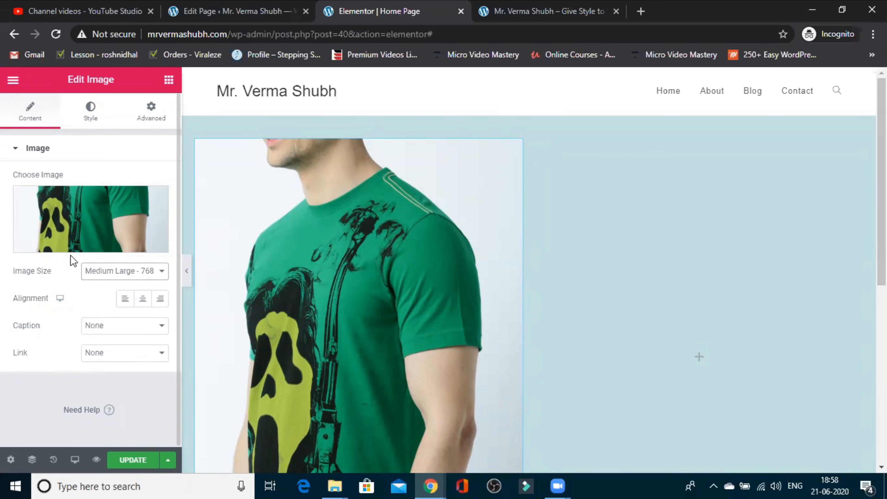
Step: Place a Heading widget in the empty right column of the inner section and clear its default text
left_click(168, 81)
left_click_drag(132, 200, 710, 357)
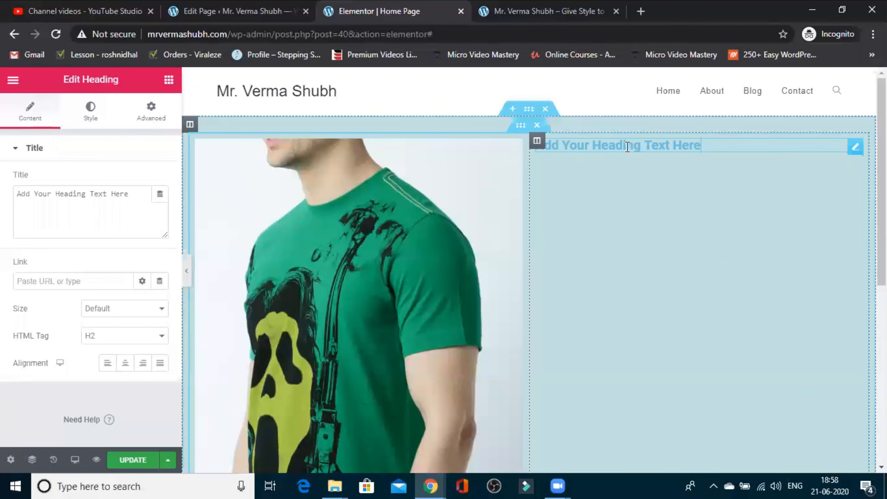
left_click(707, 146)
key("BackSpace")
key("BackSpace")
key("BackSpace")
key("BackSpace")
key("BackSpace")
key("BackSpace")
key("BackSpace")
key("BackSpace")
key("BackSpace")
key("BackSpace")
key("BackSpace")
key("BackSpace")
key("BackSpace")
key("BackSpace")
key("BackSpace")
key("BackSpace")
key("BackSpace")
key("BackSpace")
key("BackSpace")
key("BackSpace")
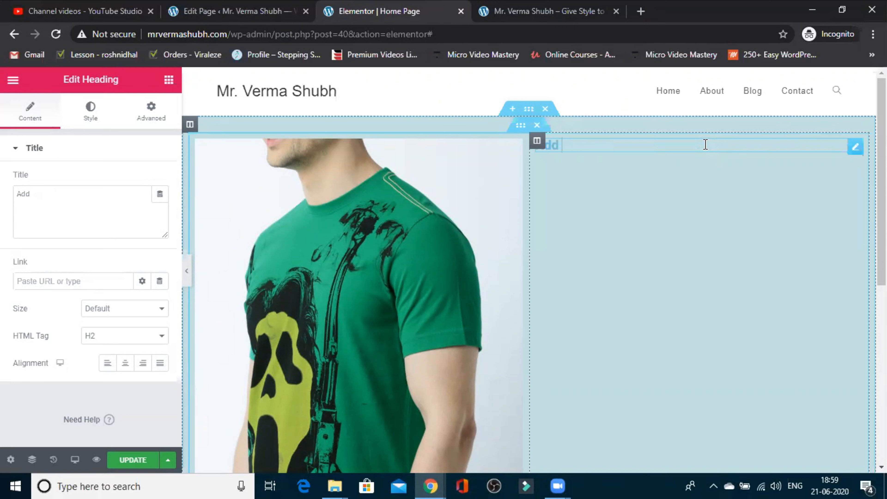
key("BackSpace")
key("BackSpace")
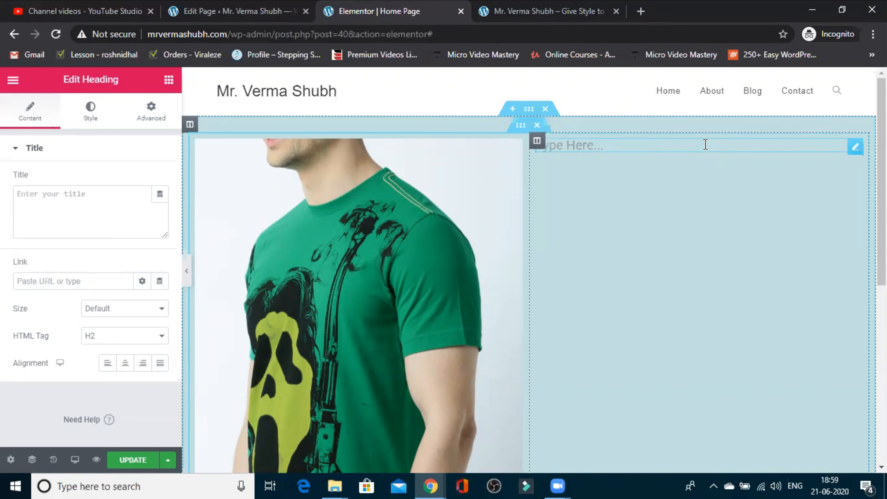
Step: Fill the heading with five lines of random placeholder text, beginning with "cvdvbksckbvkjbvjkbvbqabvvndav dvlvlvlnaklnva" and separated by line breaks
type("cvdvbksckbvkjbvjkbvbq")
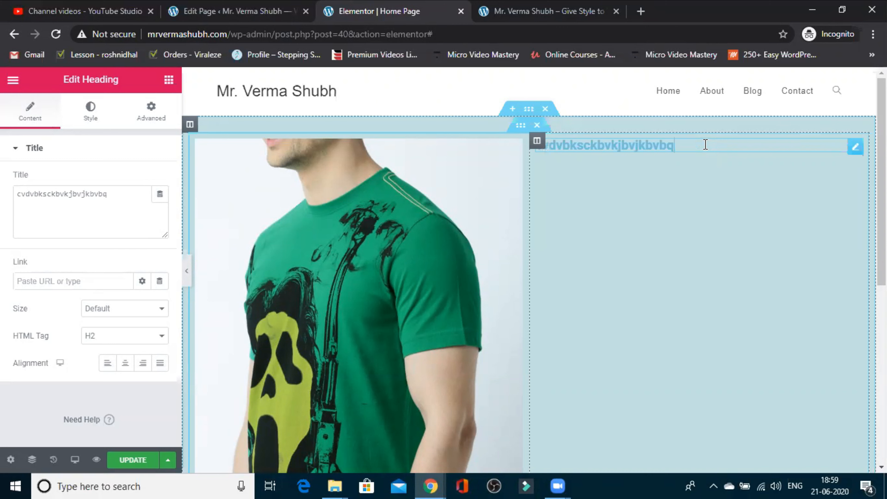
type("abvvndav dvlvlvlnaklnva")
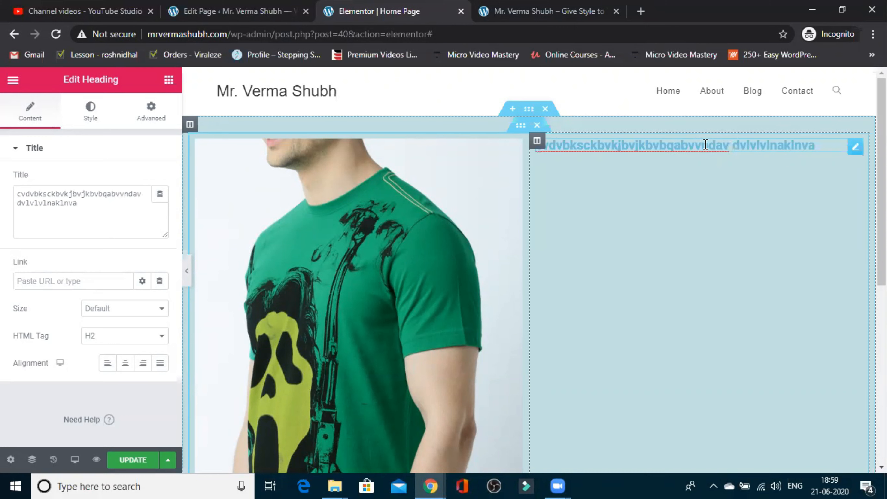
key("shift+Return")
type("jbcjdb")
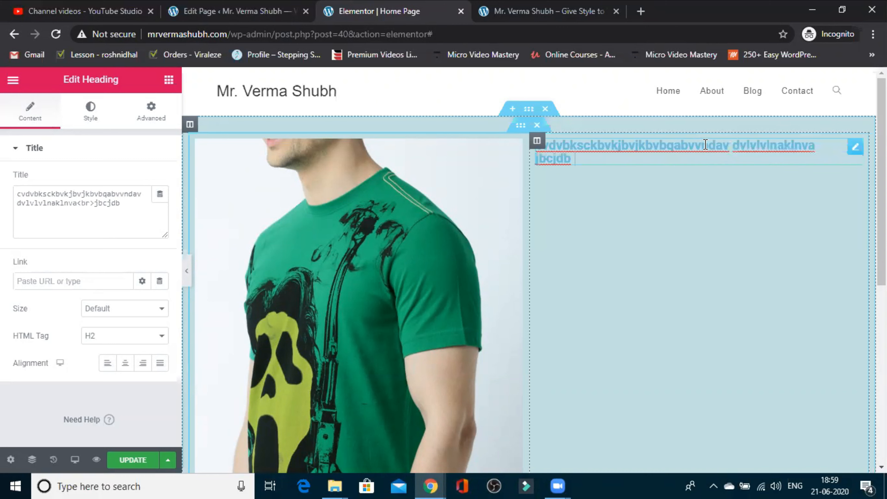
type(" dvvacjka vkd cacbavbvb aj, ,vm")
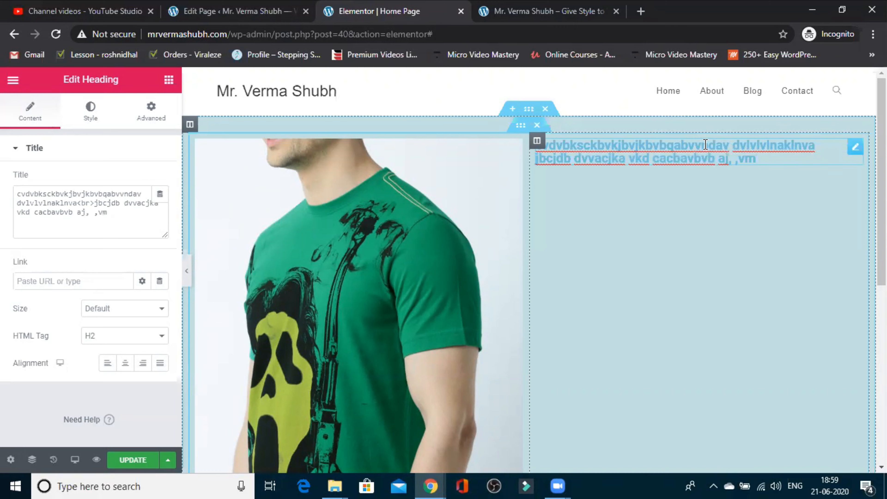
key("shift+Return")
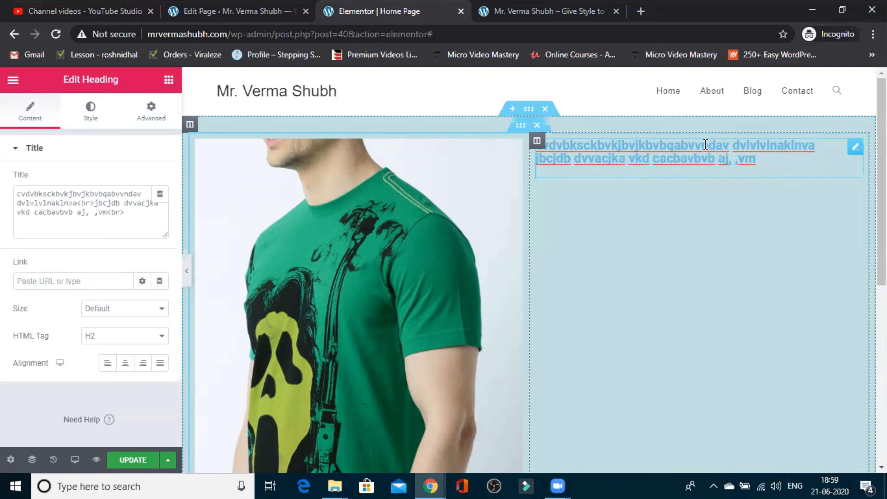
type("akkvbjkvbjkvkjvkjavbkjv")
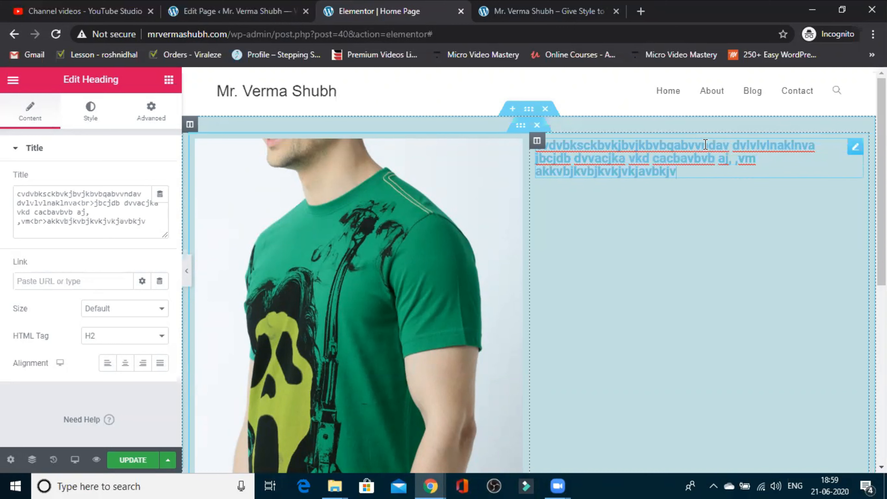
type("baajsjka")
key("shift+Return")
type("ac")
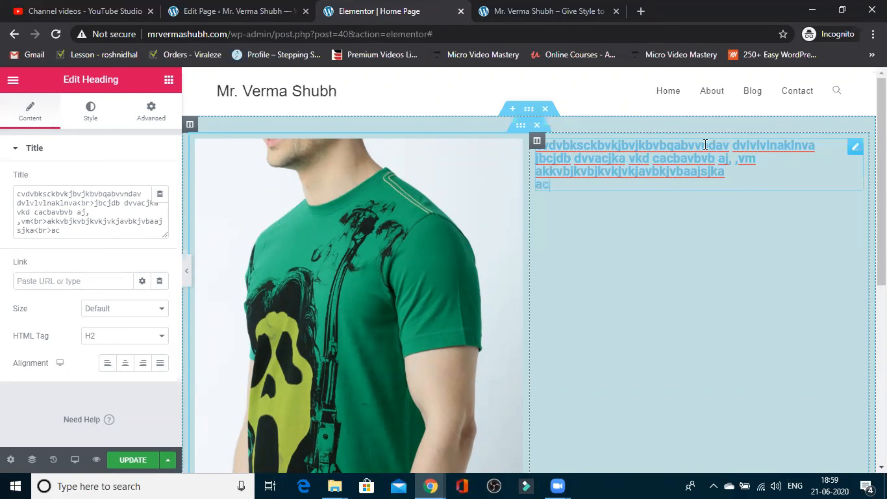
type("aaavavbkavkabvavkadv")
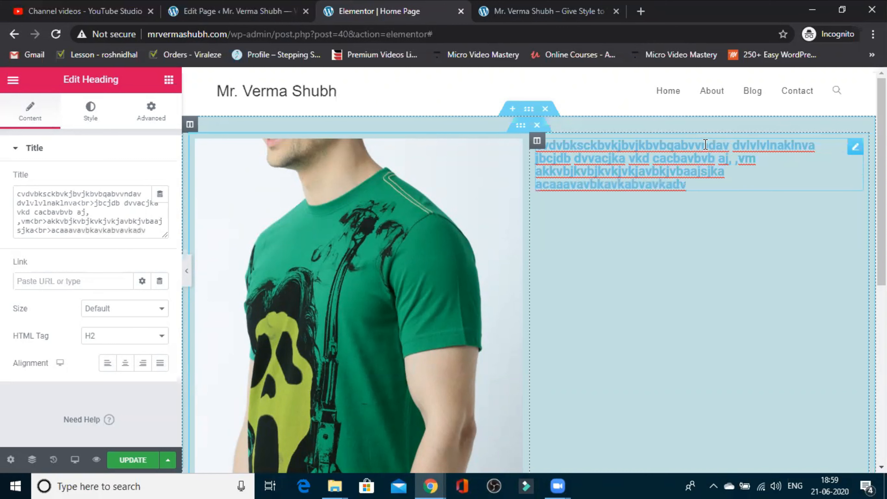
key("shift+Return")
type("chvjavavkacbkcac")
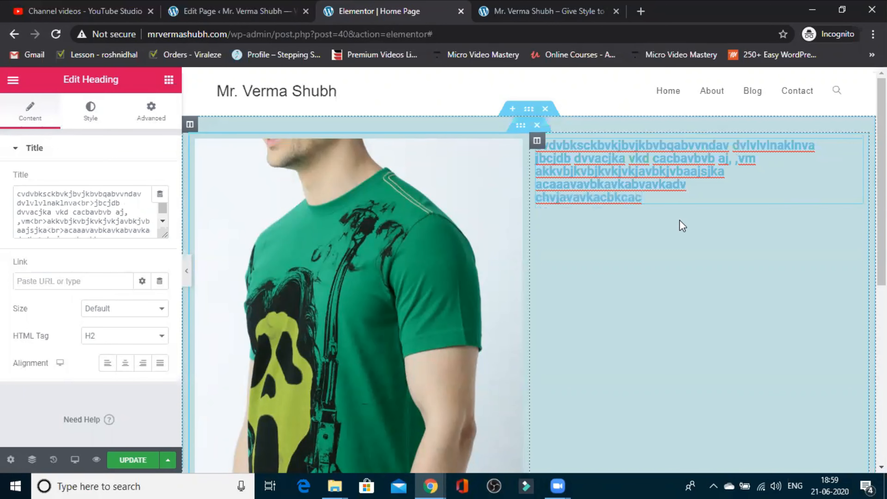
Step: Try the Left, Center, Right and Justified alignments on the heading text and settle on Left
left_click_drag(645, 201, 527, 144)
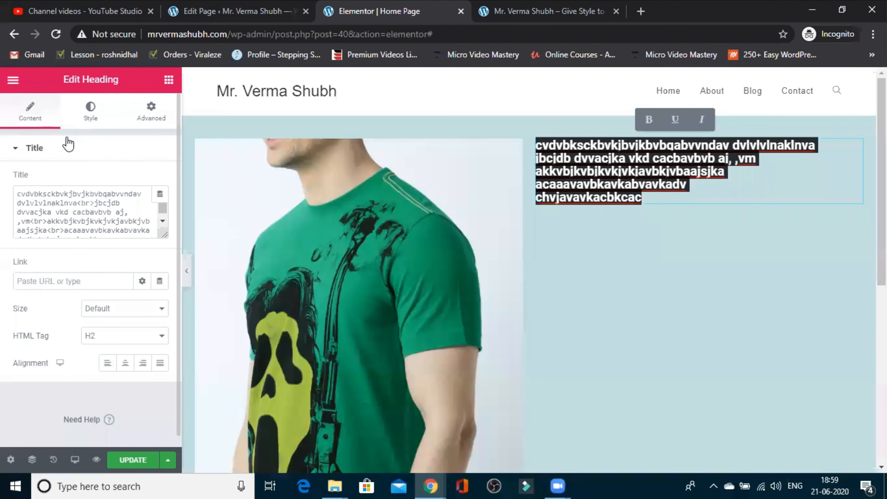
left_click(107, 365)
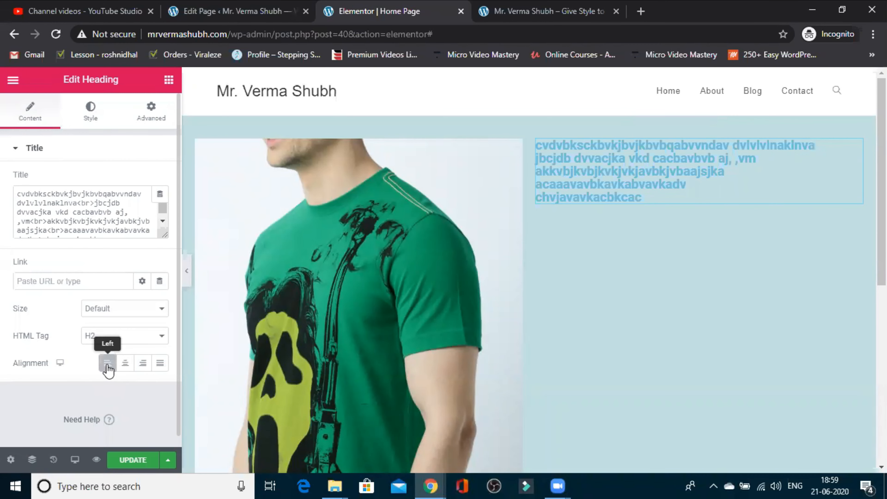
left_click(126, 363)
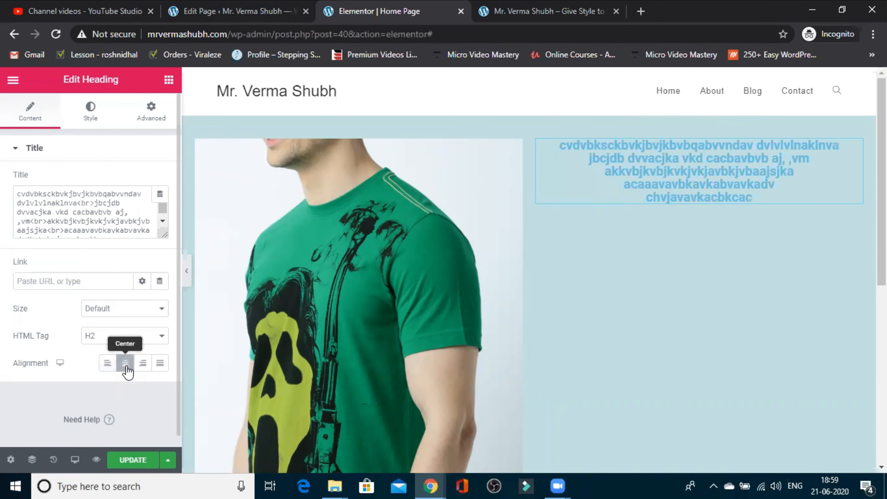
left_click(145, 366)
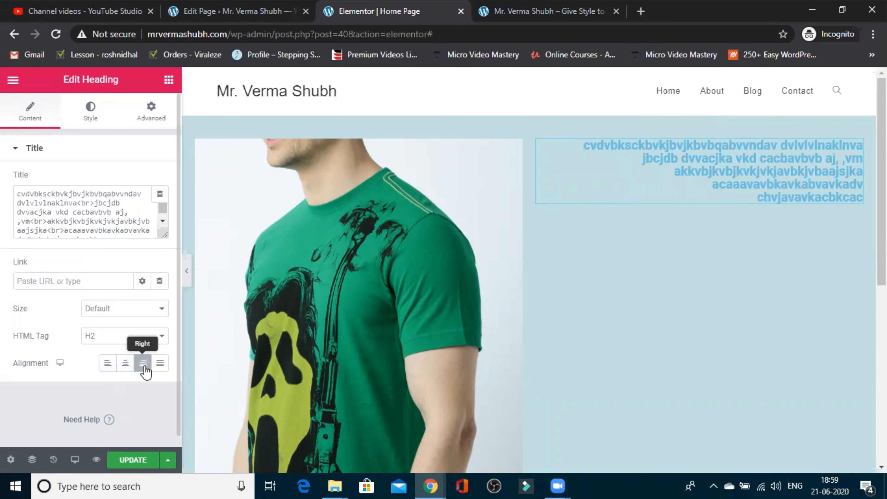
left_click(161, 365)
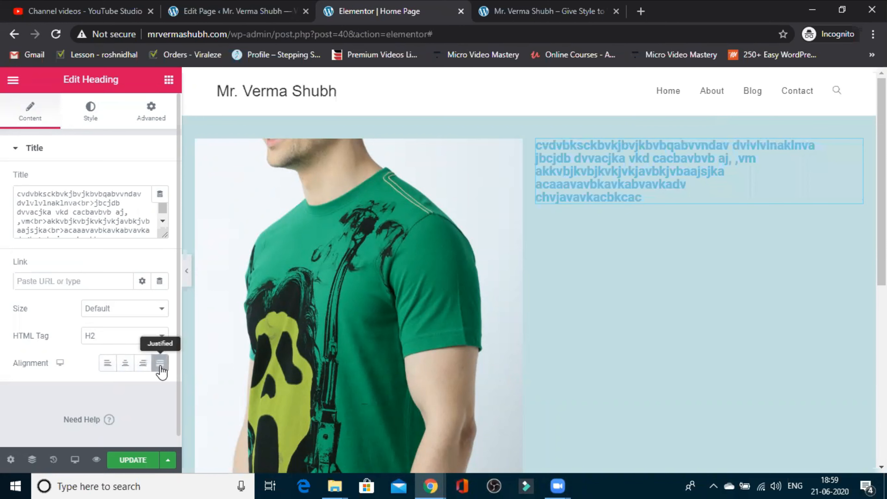
left_click(110, 368)
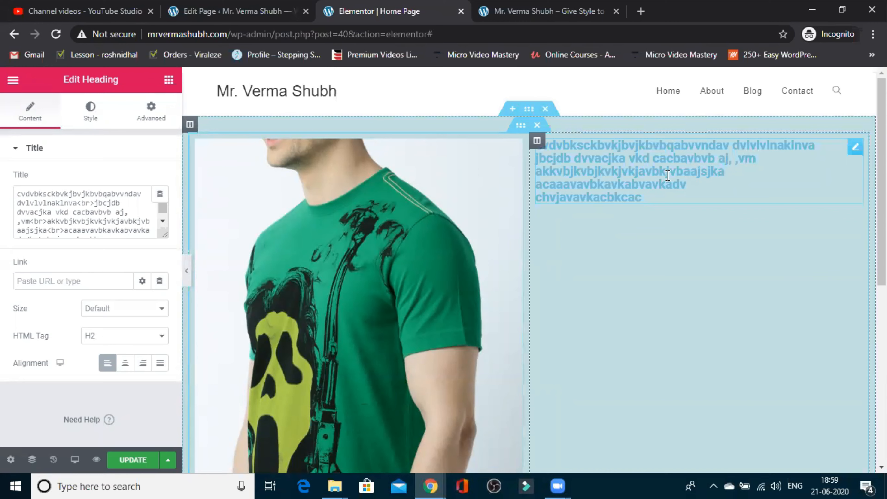
Step: Set the heading's text color to black with reduced opacity, #00000094
left_click(93, 111)
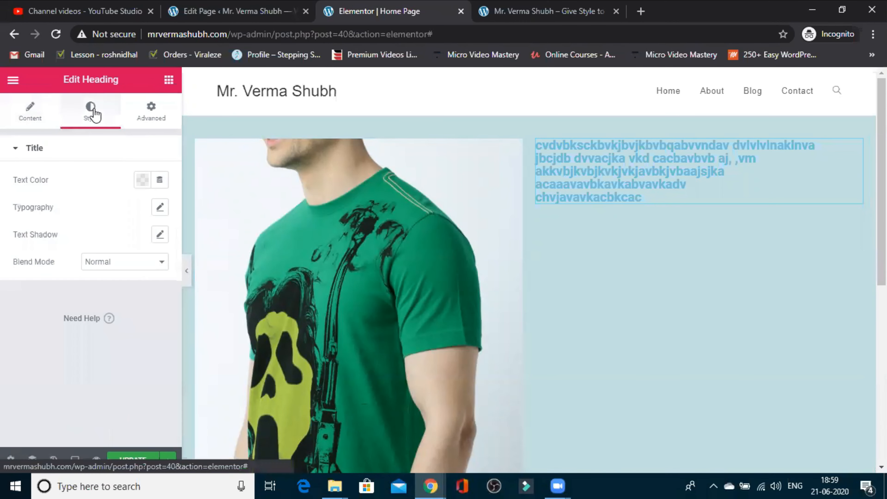
left_click(142, 181)
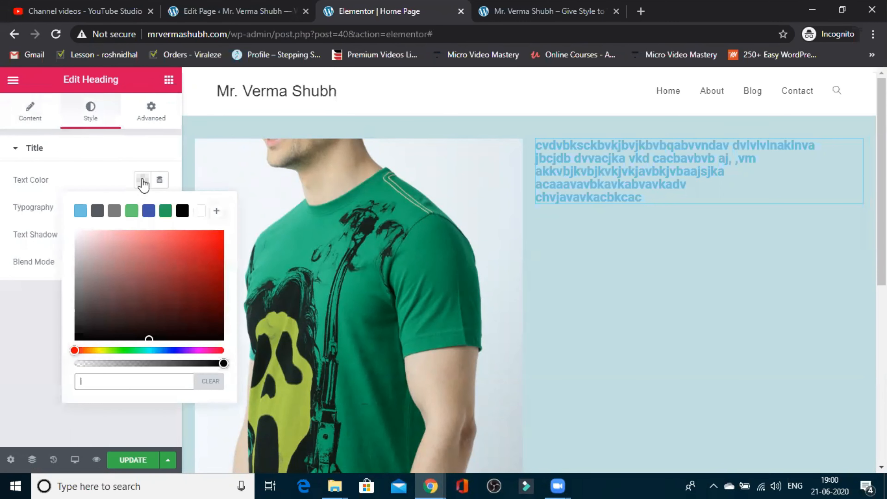
left_click(96, 214)
left_click(182, 212)
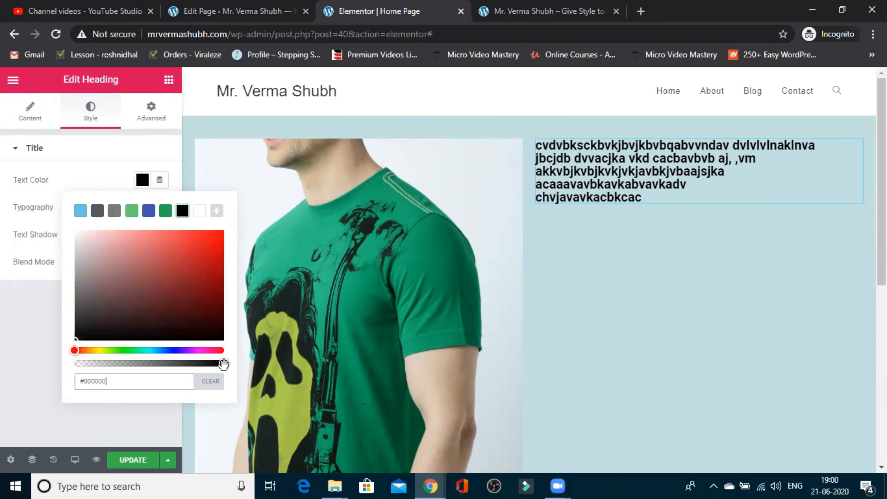
left_click_drag(222, 365, 162, 360)
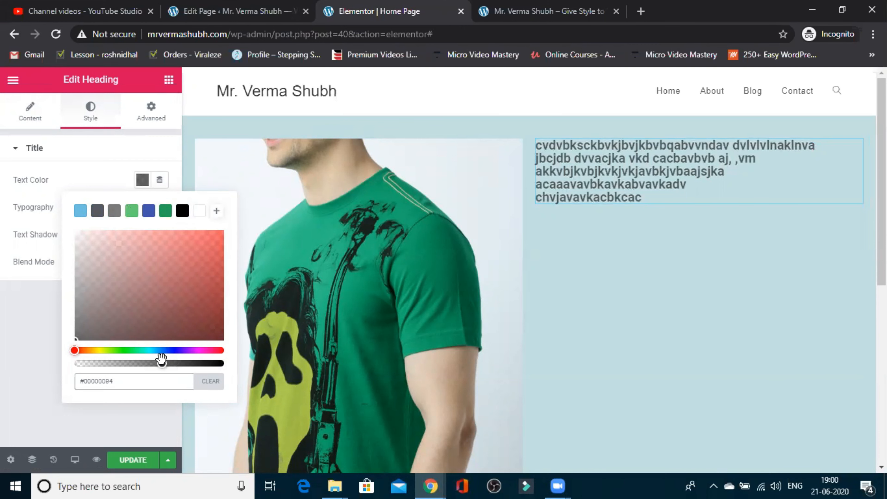
Step: In the heading's typography settings, set the font size to 43 px and the weight to 700
left_click(37, 213)
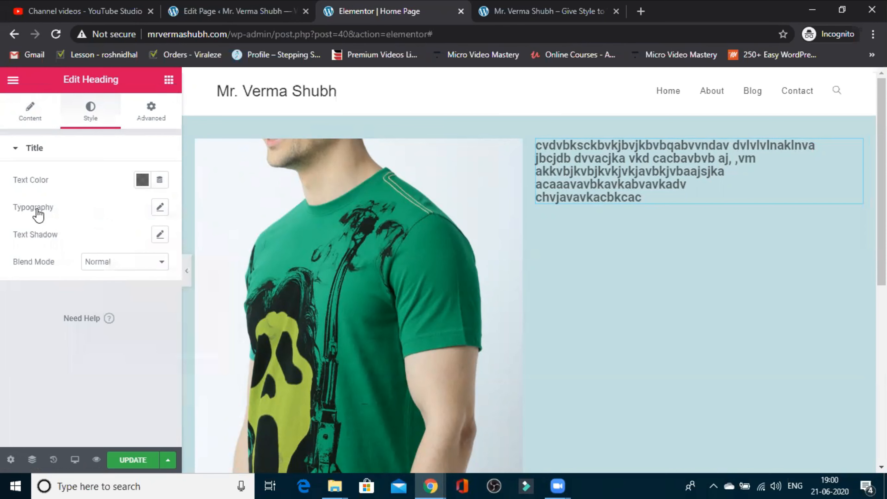
left_click(160, 207)
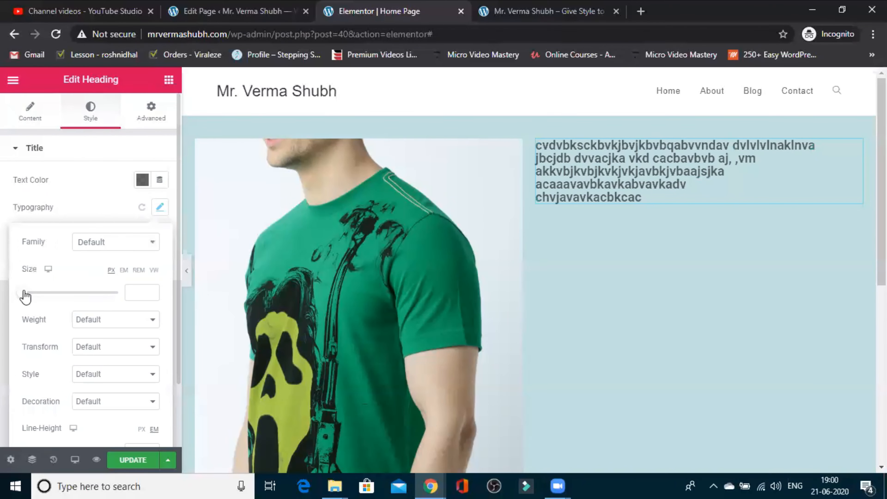
left_click_drag(25, 299, 48, 296)
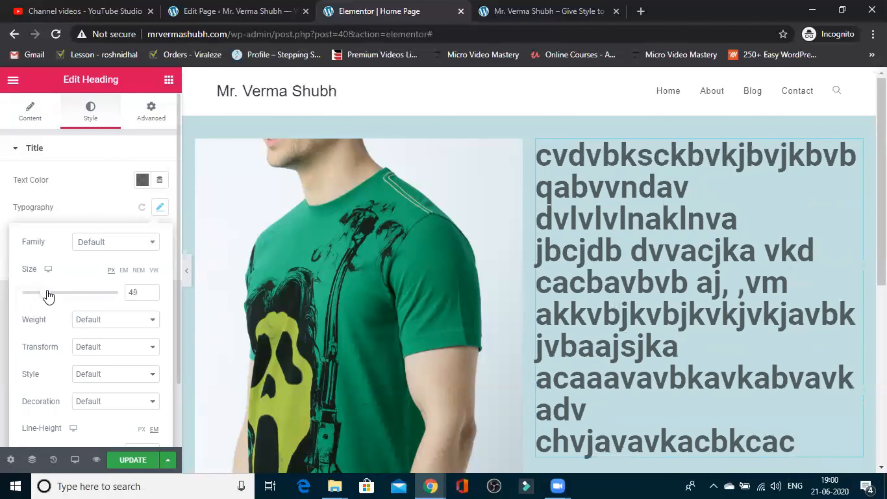
left_click_drag(49, 296, 45, 298)
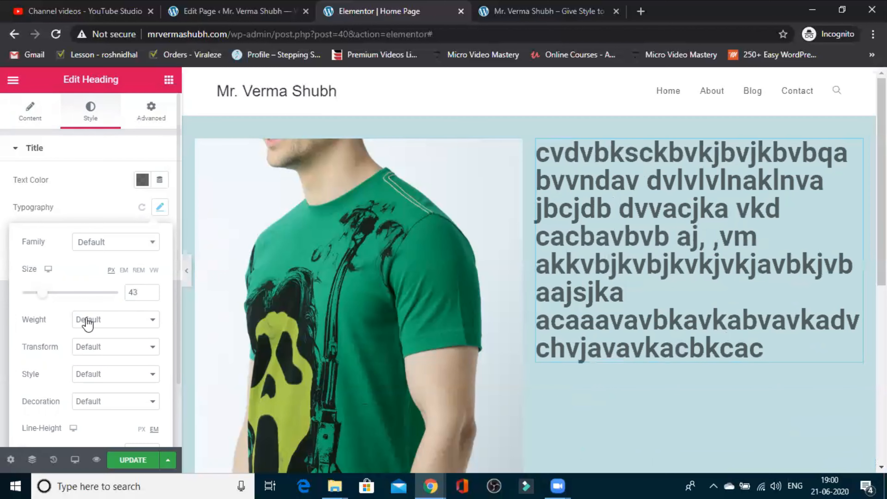
left_click(153, 322)
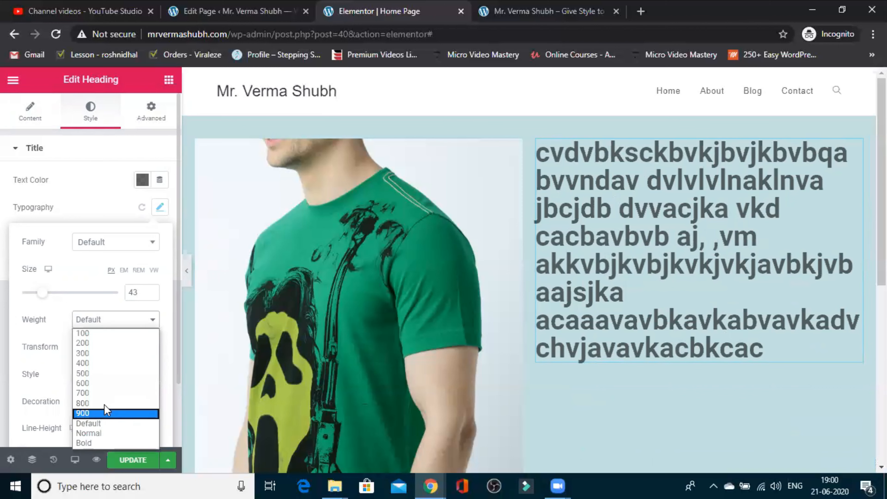
left_click(109, 394)
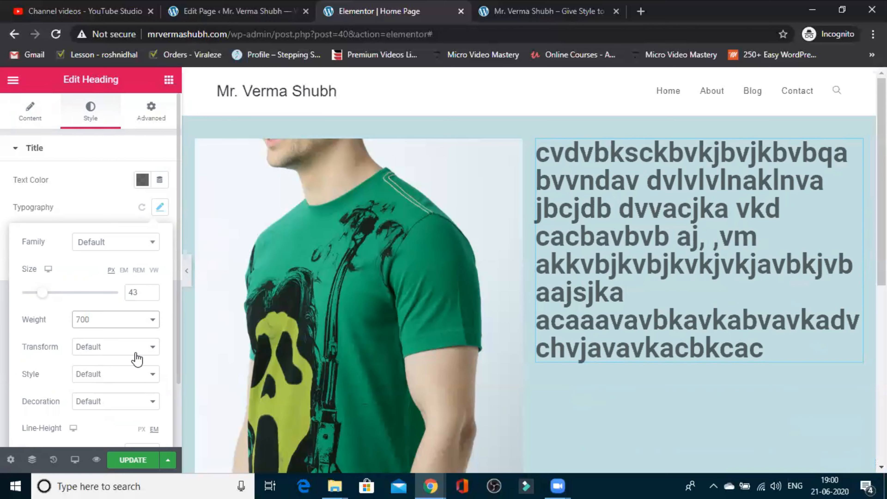
left_click(129, 378)
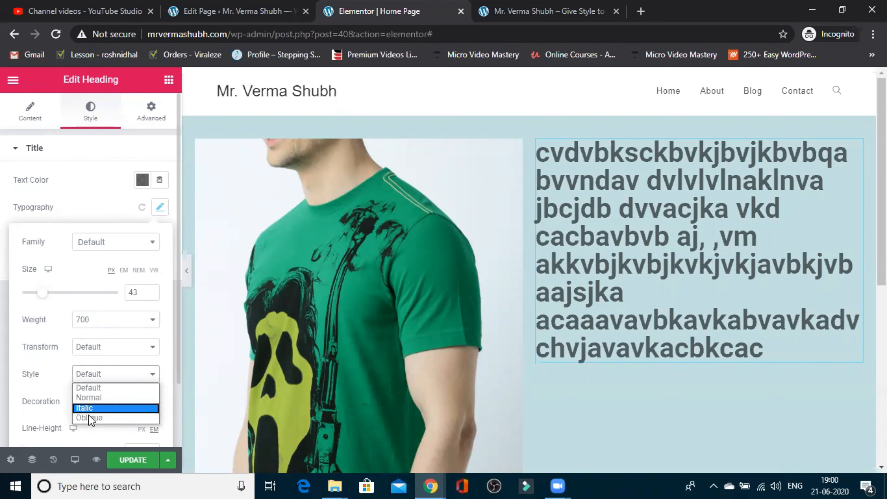
left_click(10, 381)
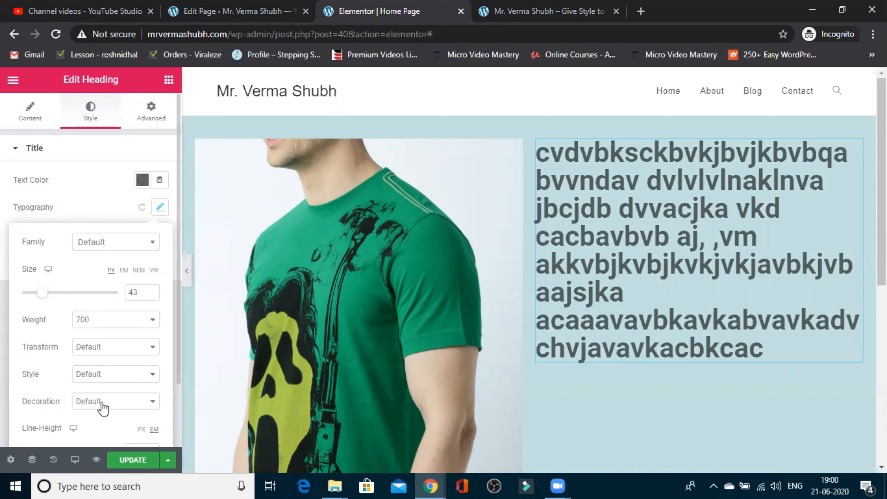
left_click(153, 403)
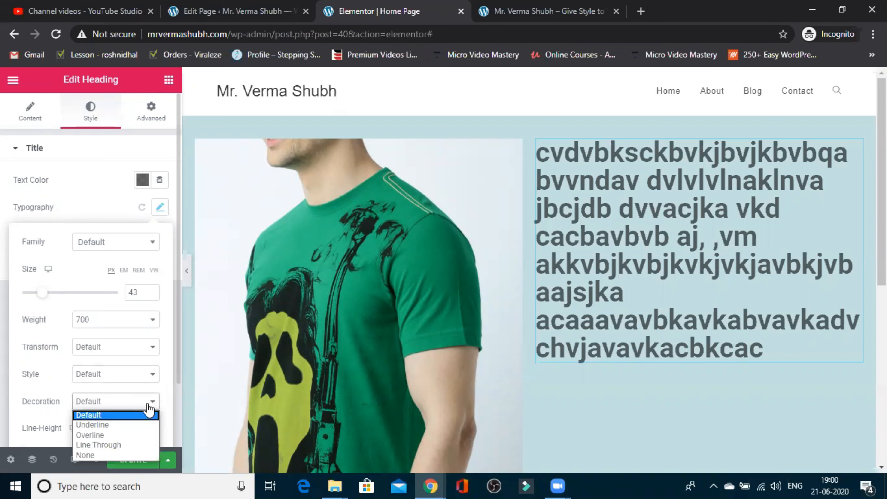
key("Down")
key("Down")
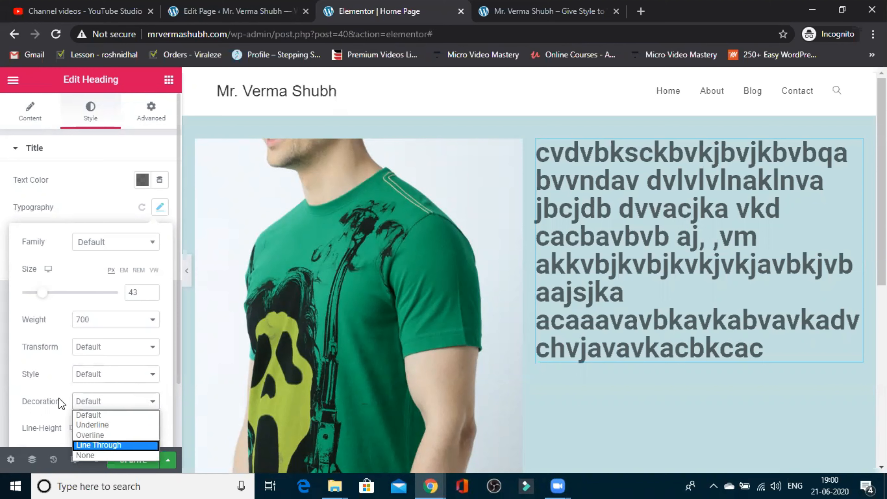
left_click(11, 364)
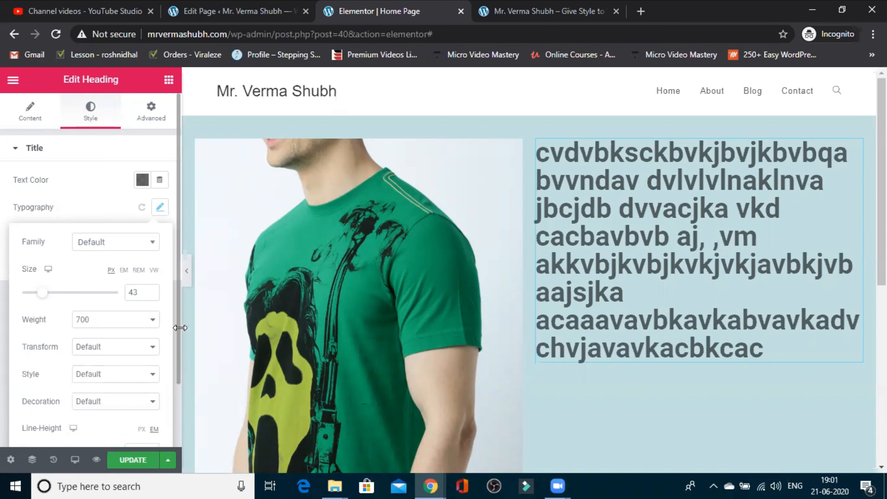
Step: Set the heading's line height to 1.3 em in its typography settings
scroll(174, 368, "down", 1)
left_click_drag(173, 368, 102, 393)
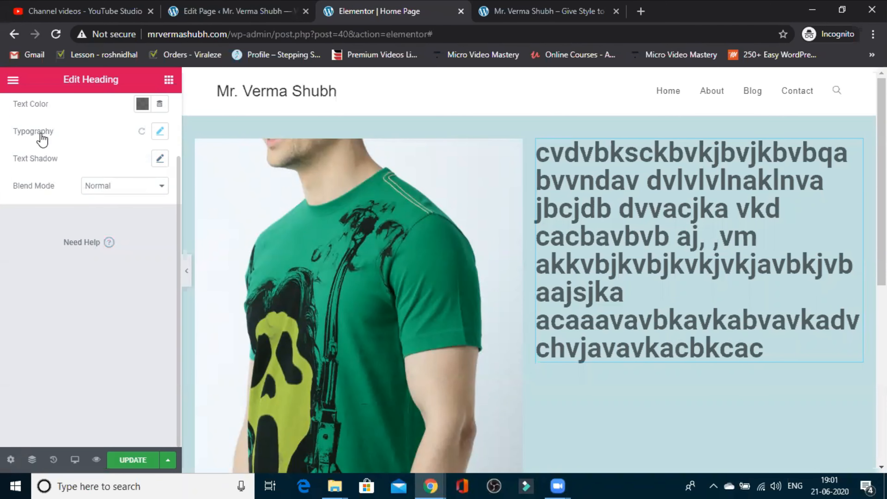
left_click(160, 132)
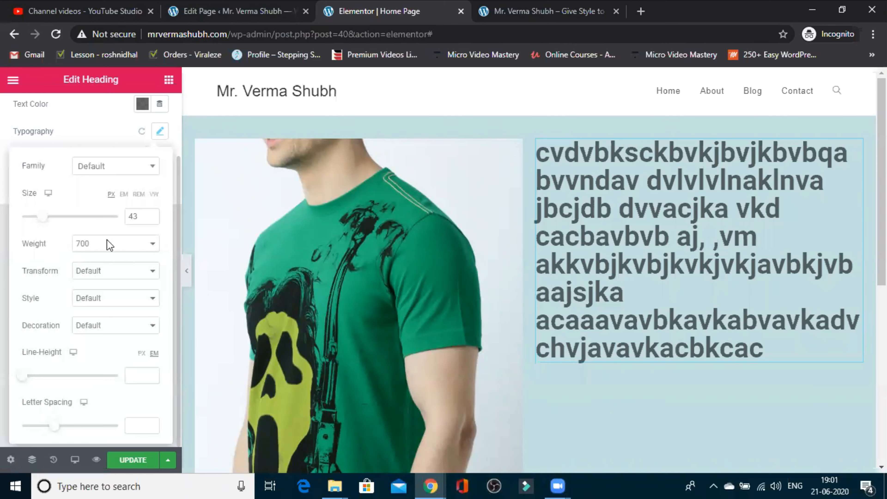
left_click_drag(29, 381, 36, 384)
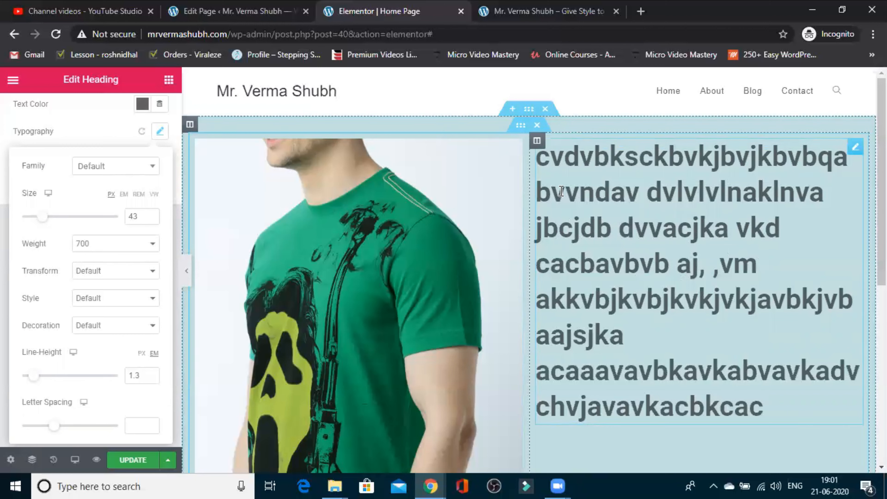
Step: Make the heading's first displayed line, "cvdvbksckbvkjbvjkbvbqa", bold and underlined with inline formatting
left_click_drag(540, 157, 827, 155)
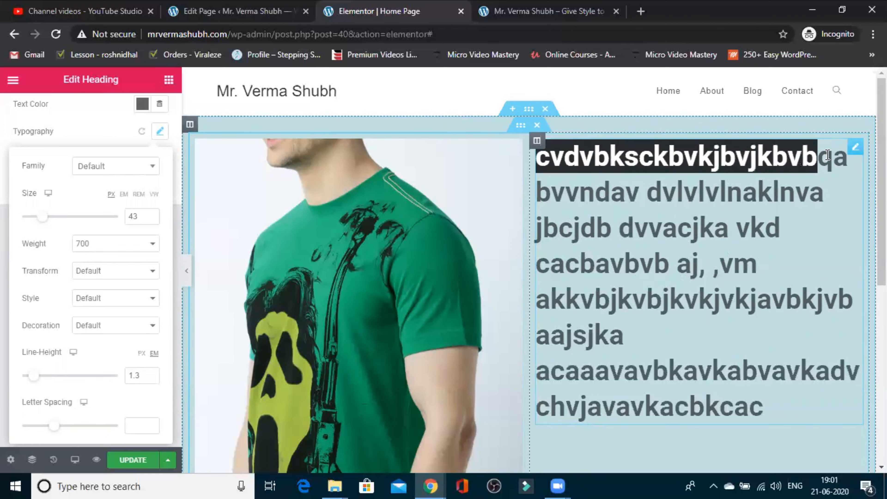
left_click(694, 176)
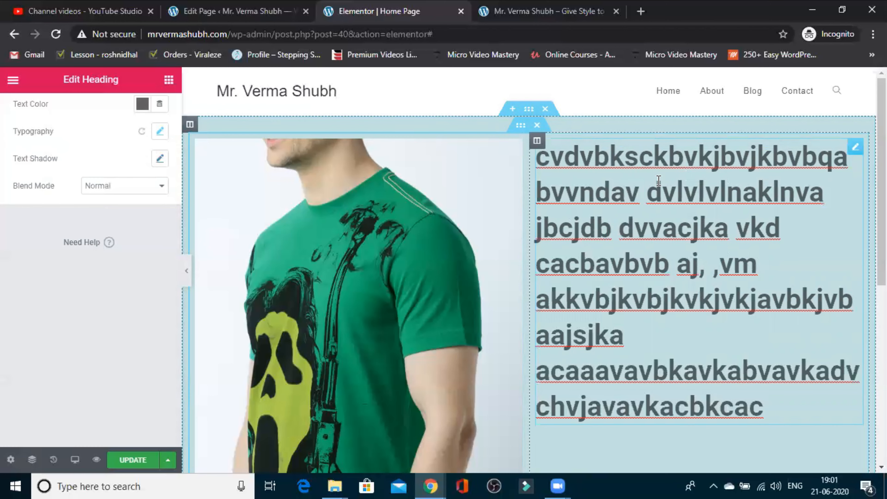
left_click(386, 106)
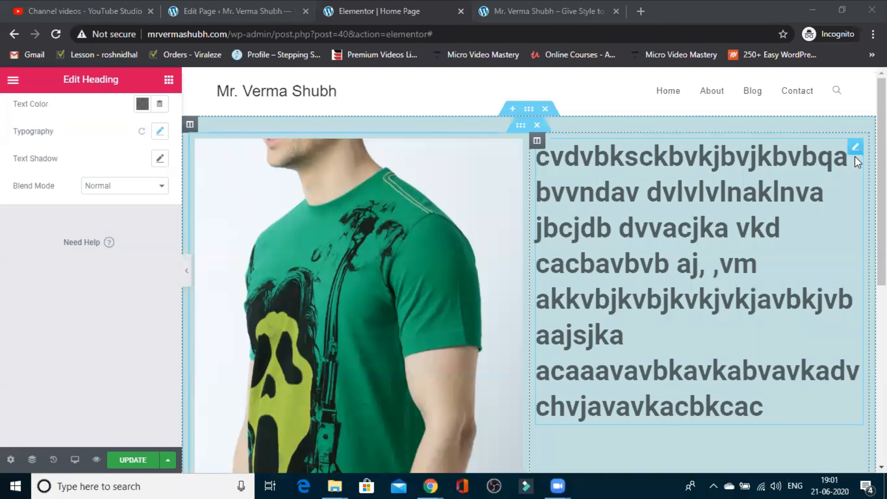
mouse_move(843, 157)
left_mouse_down()
mouse_move(756, 157)
mouse_move(541, 189)
mouse_move(537, 156)
mouse_move(843, 154)
left_mouse_up()
left_click(538, 157)
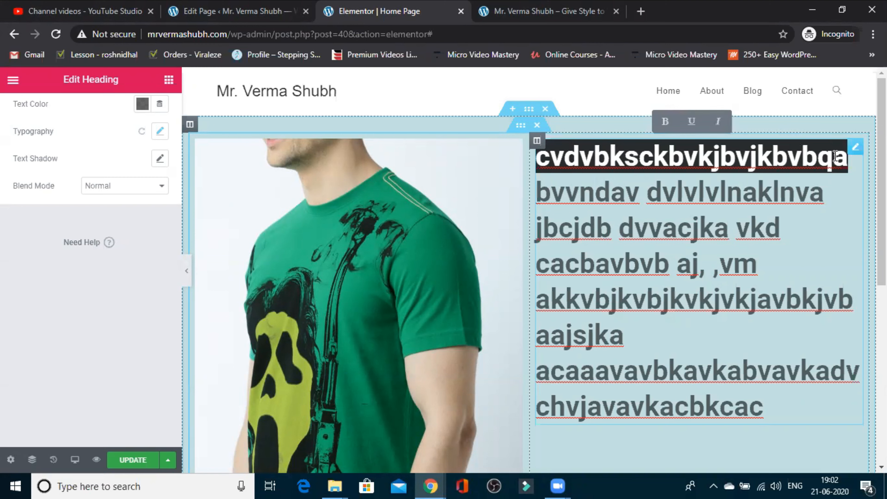
left_click(665, 122)
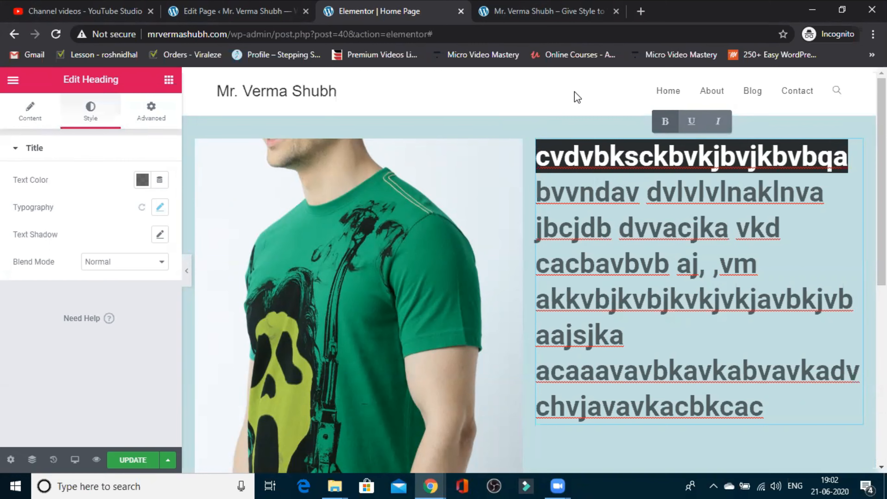
left_click(692, 123)
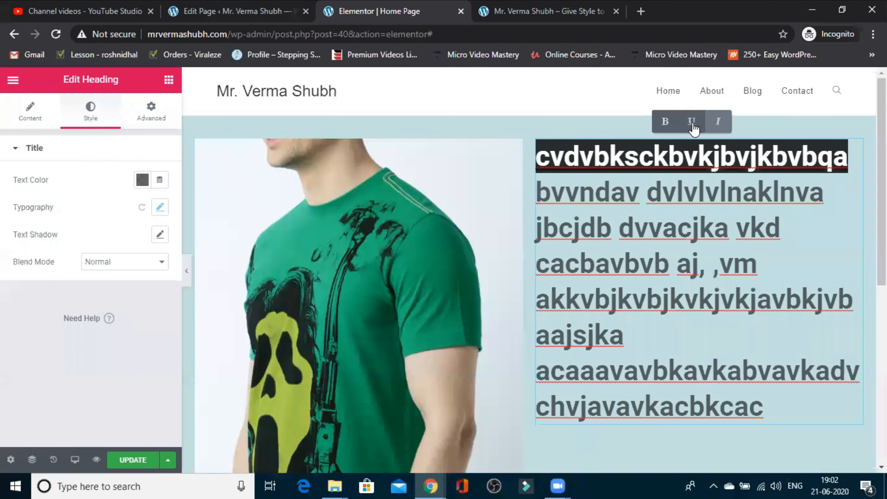
left_click(595, 96)
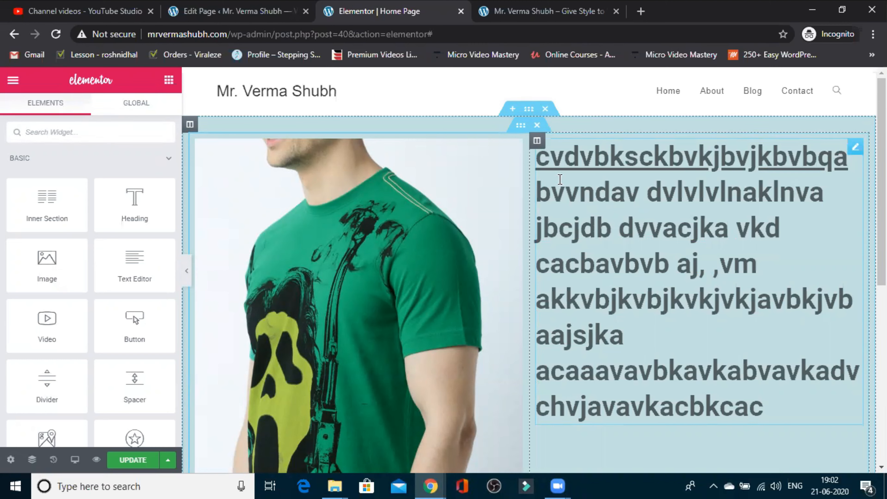
Step: Select all heading lines below the underlined first line and try toggling their bold formatting
left_click_drag(539, 189, 724, 402)
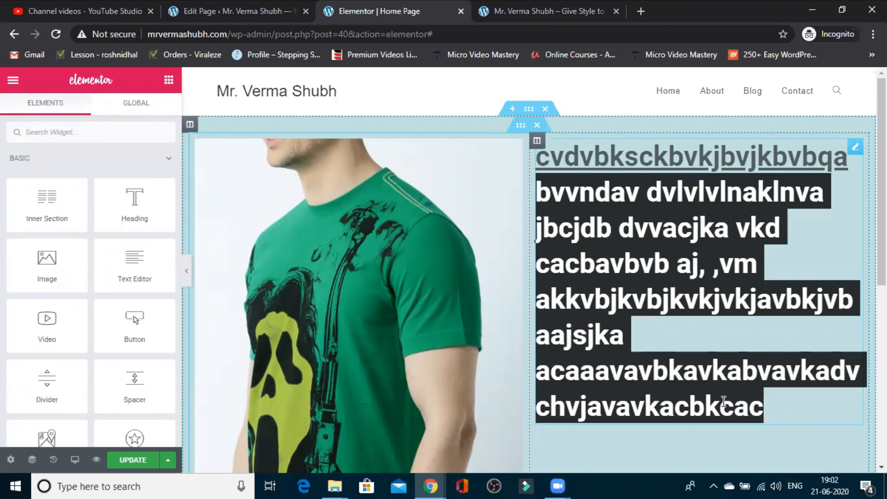
left_click(725, 309)
left_click_drag(537, 190, 653, 269)
left_click_drag(718, 319, 762, 391)
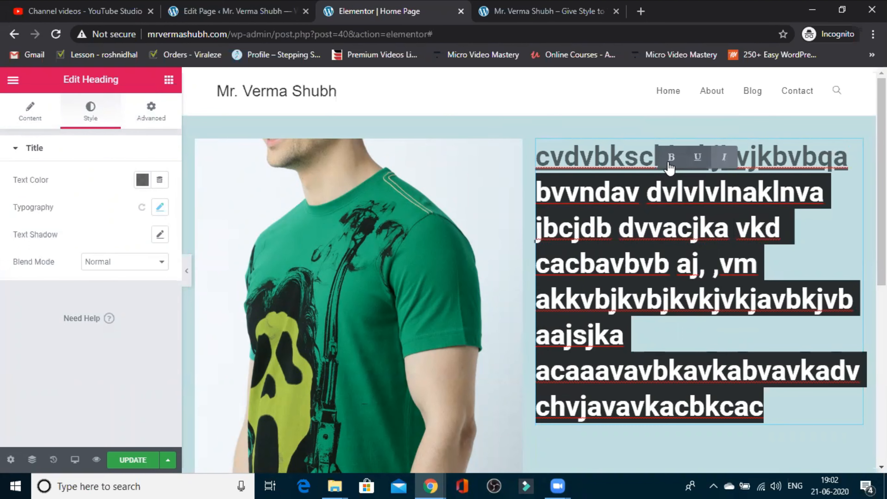
left_click(635, 105)
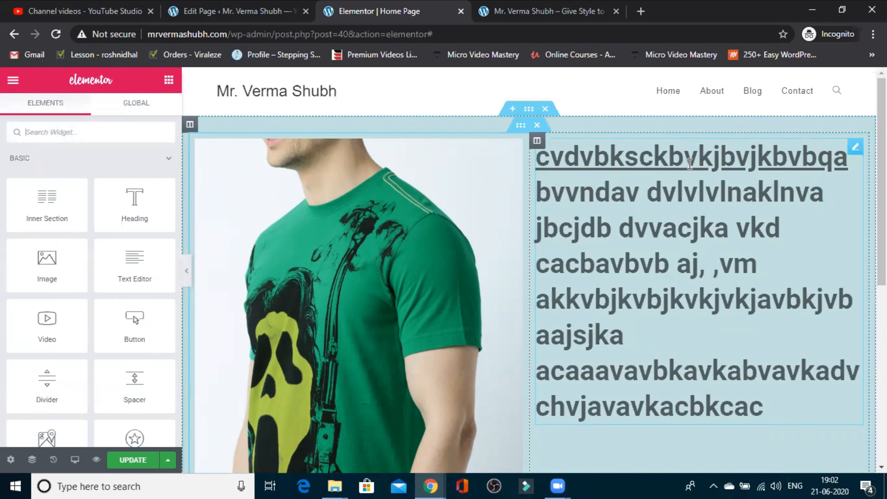
Step: Try font weight 400 on the heading and settle on 200
left_click_drag(540, 189, 750, 391)
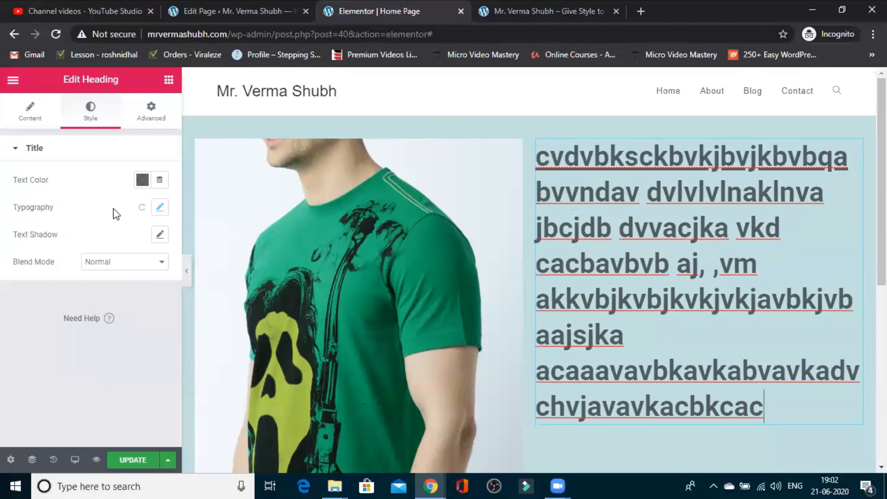
left_click(160, 209)
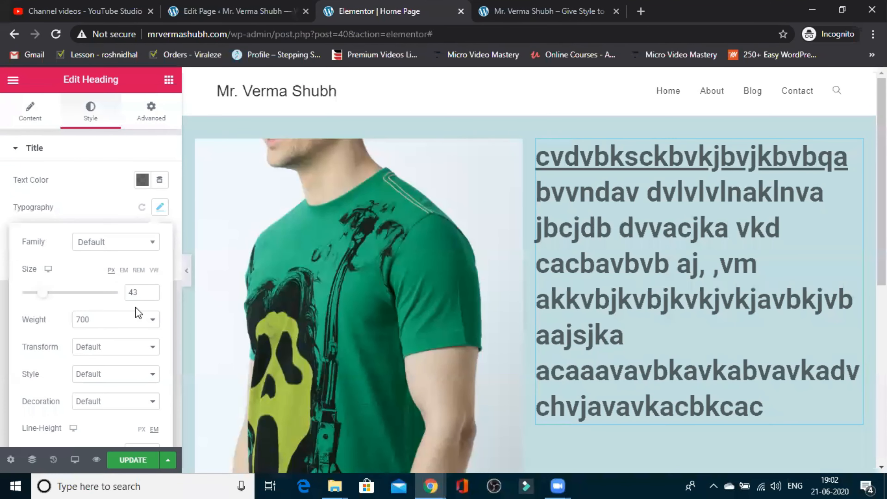
left_click(153, 323)
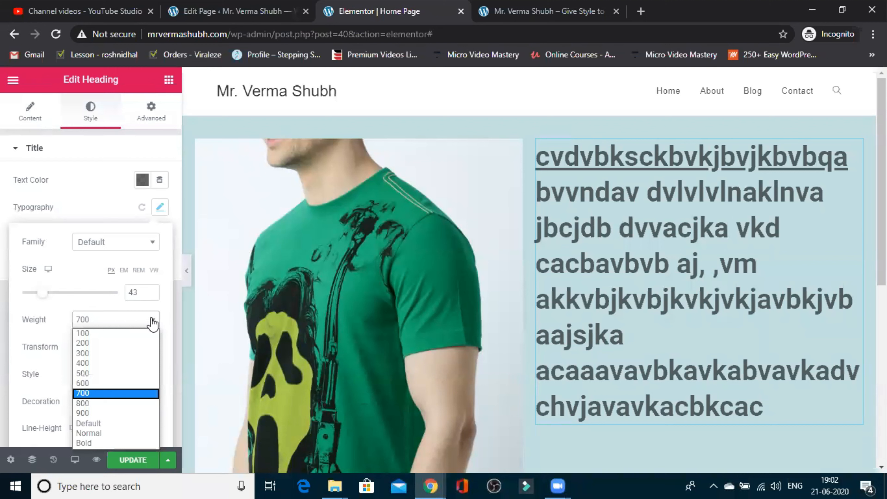
left_click(102, 364)
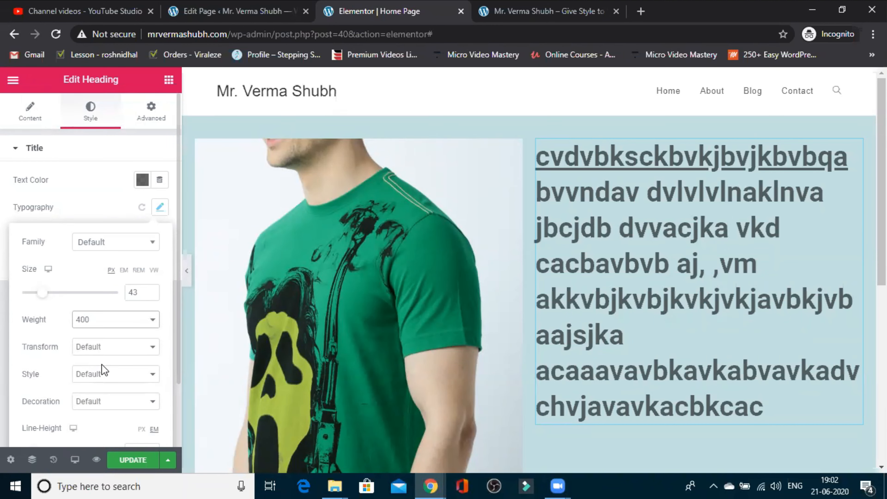
left_click(150, 318)
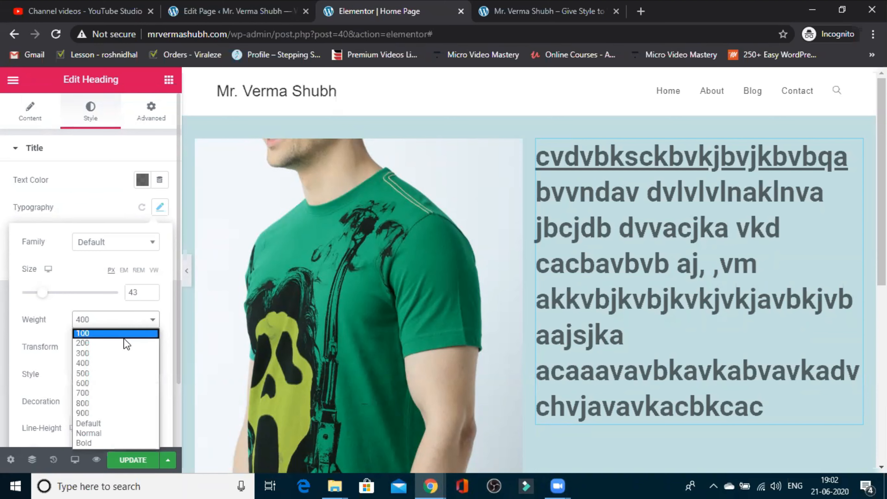
left_click(123, 343)
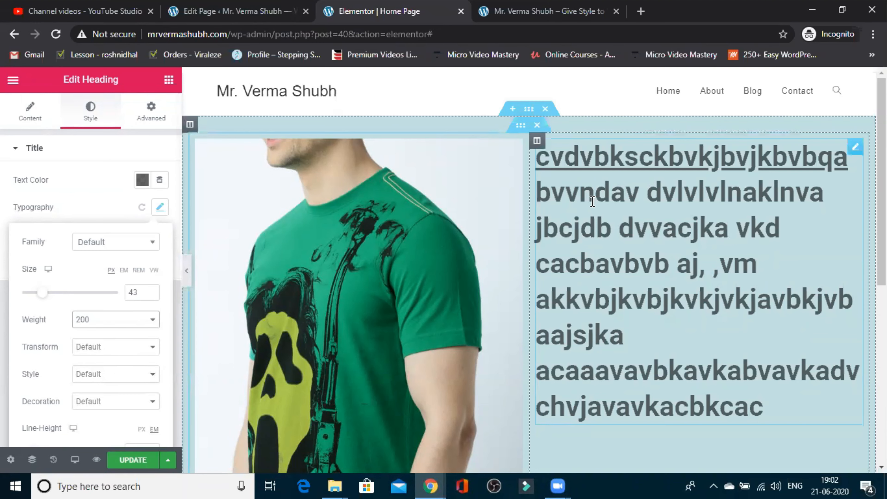
Step: Remove the bold formatting from all heading lines below the underlined first line, from "bvvndav" through "chvjavavkacbkcac"
left_click_drag(538, 193, 751, 393)
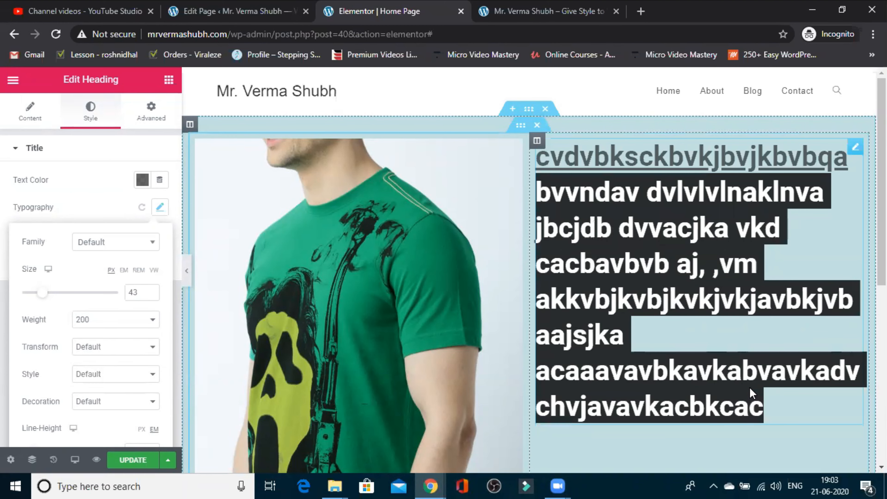
left_click(750, 393)
left_click_drag(624, 335, 540, 197)
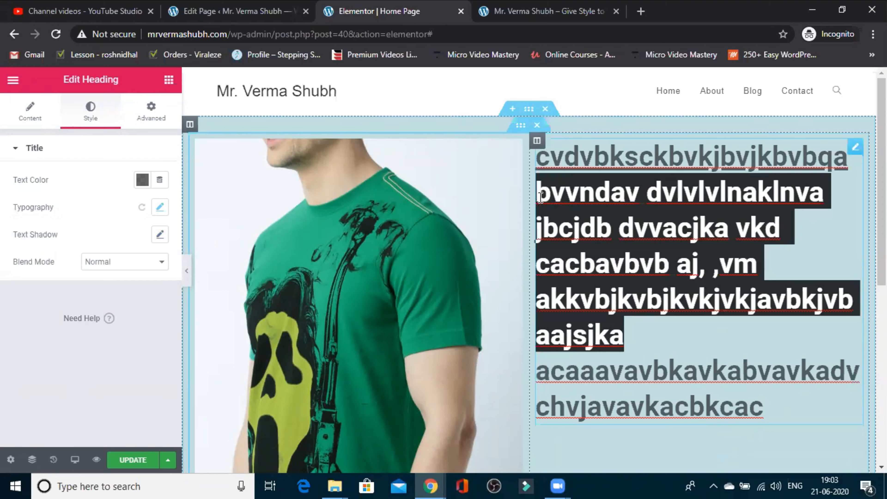
left_click(671, 158)
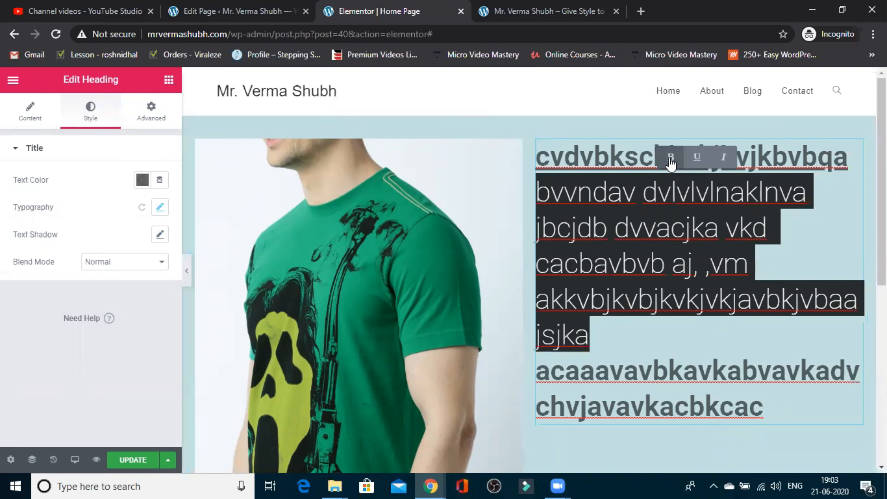
left_click(658, 328)
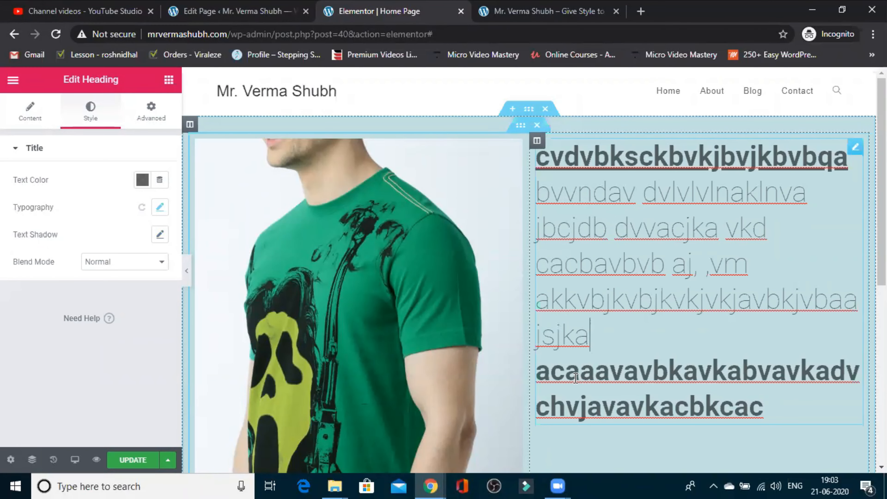
left_click_drag(540, 372, 687, 411)
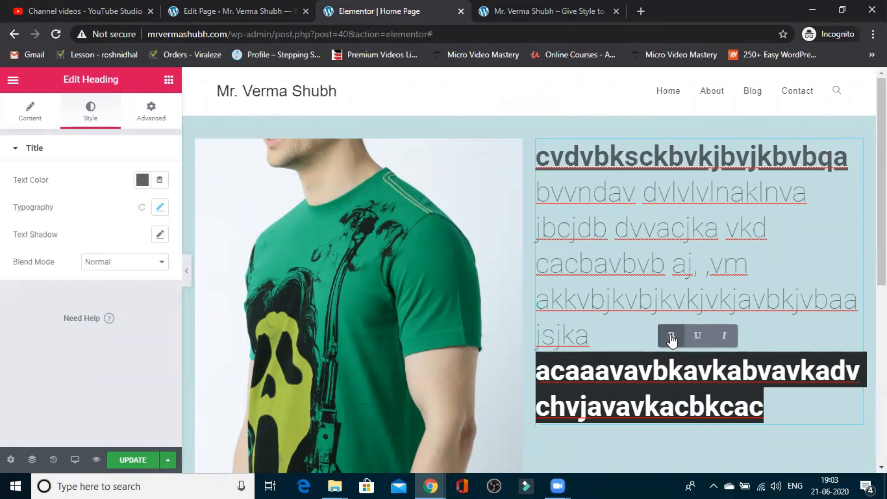
left_click(671, 337)
left_click(783, 243)
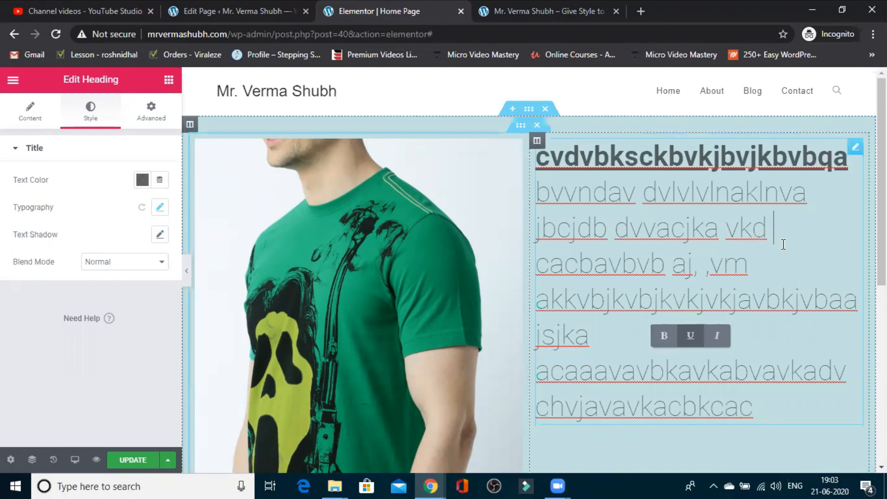